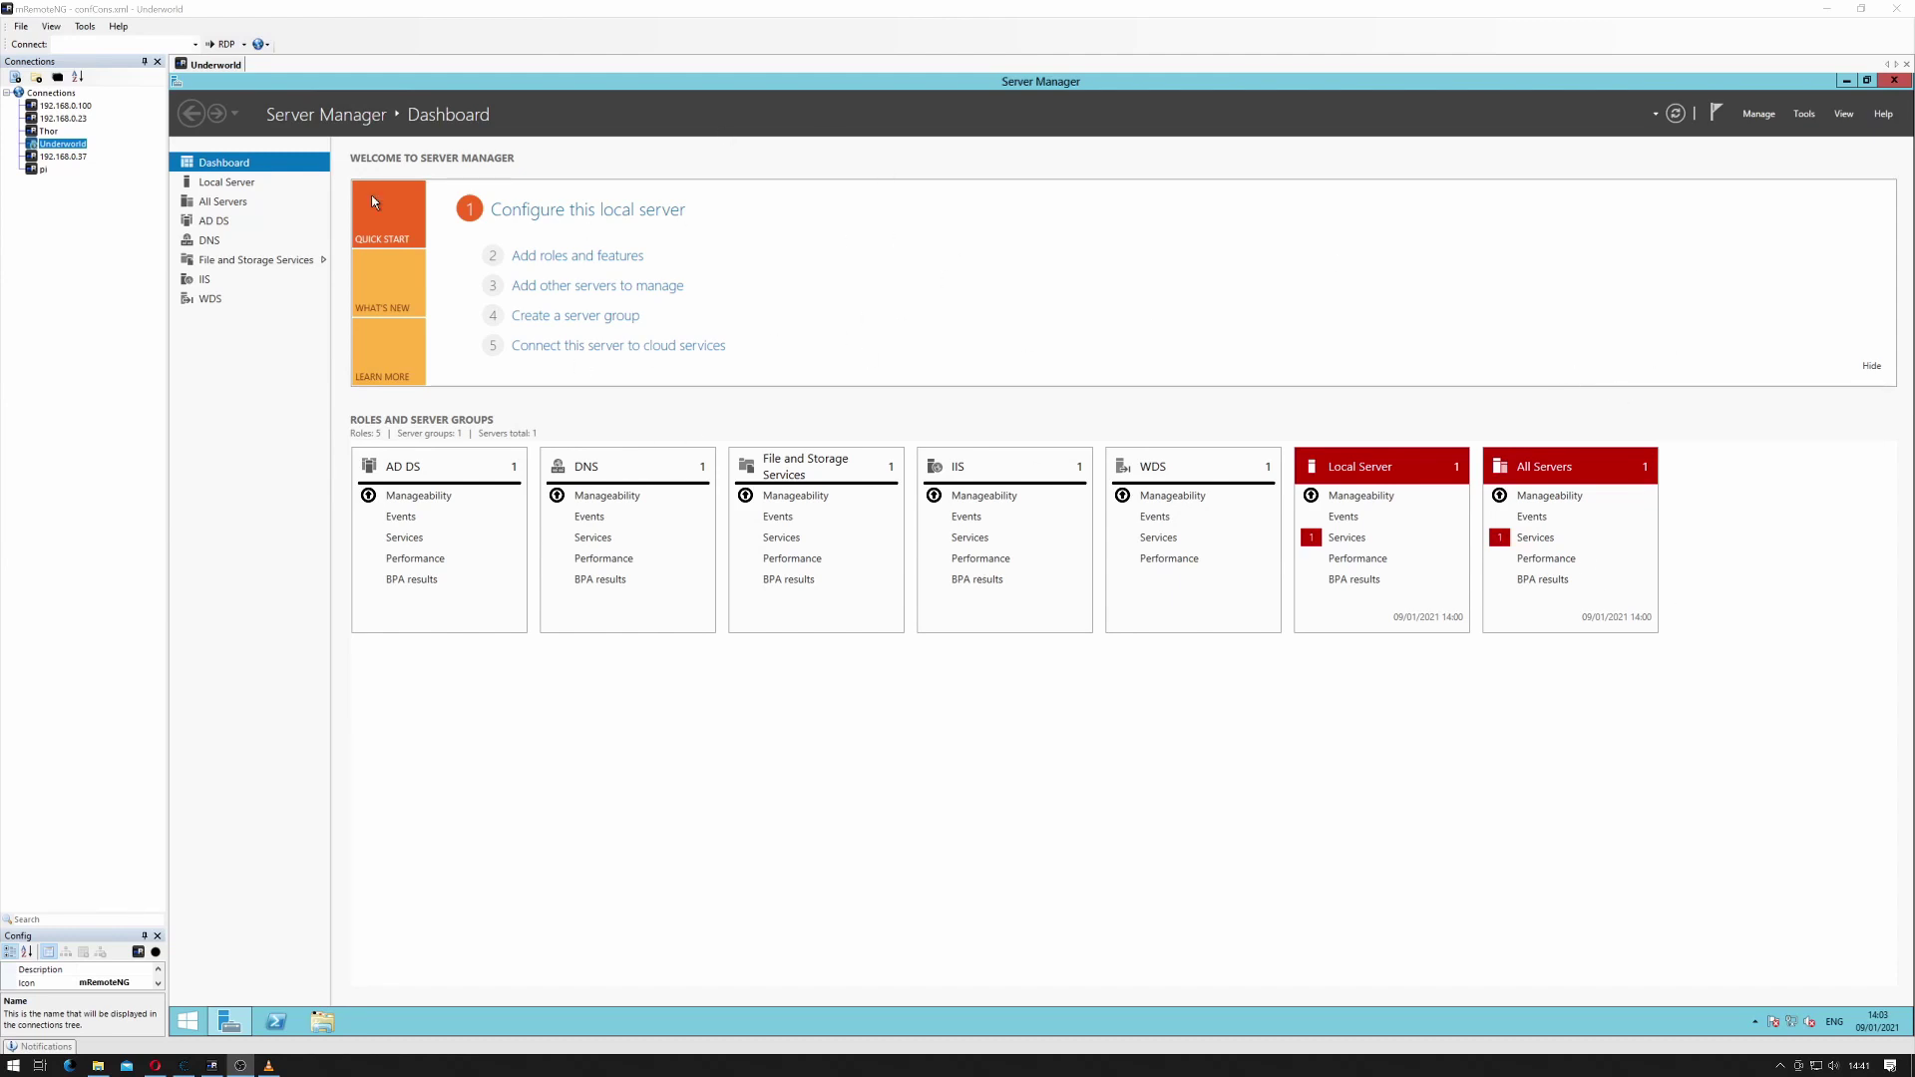
- Launch the Windows Deployment Services console, select the unconfigured Underworld server, and maximize the window
left_click(1803, 113)
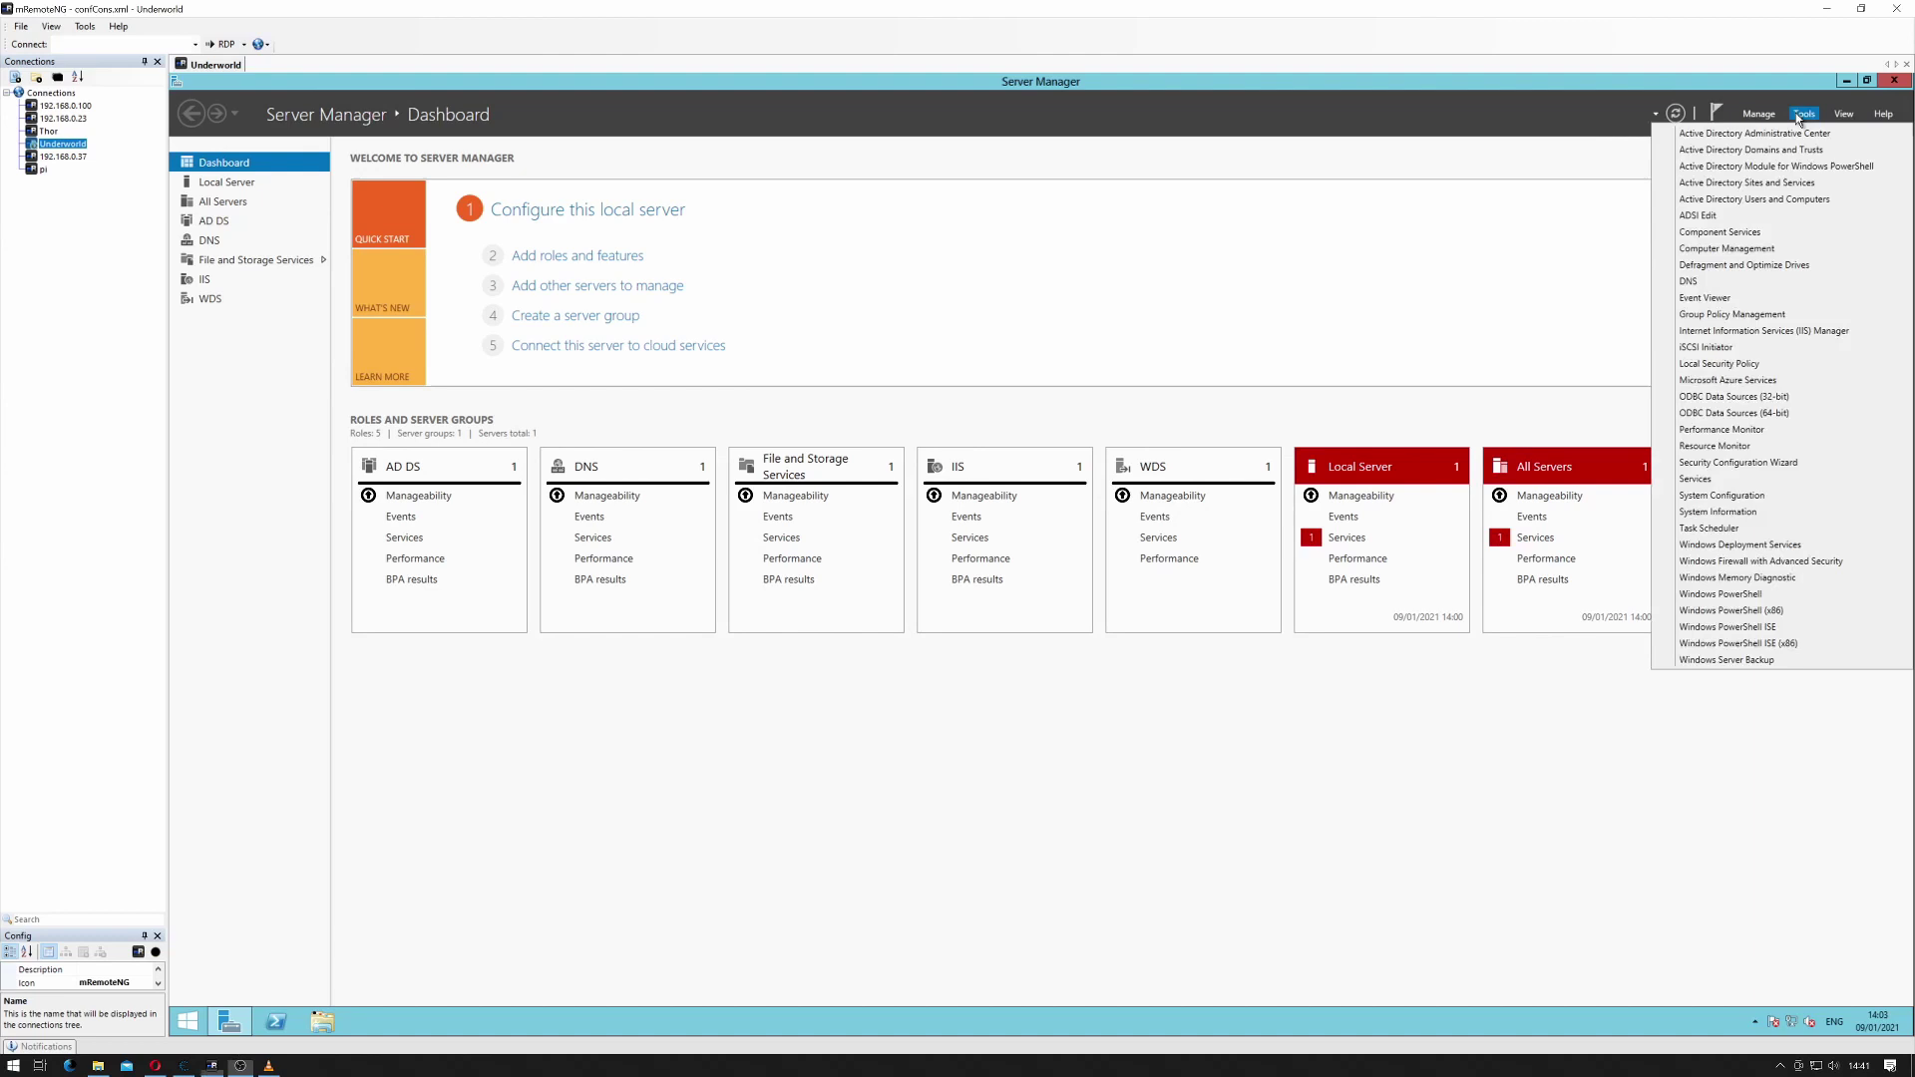
left_click(1793, 544)
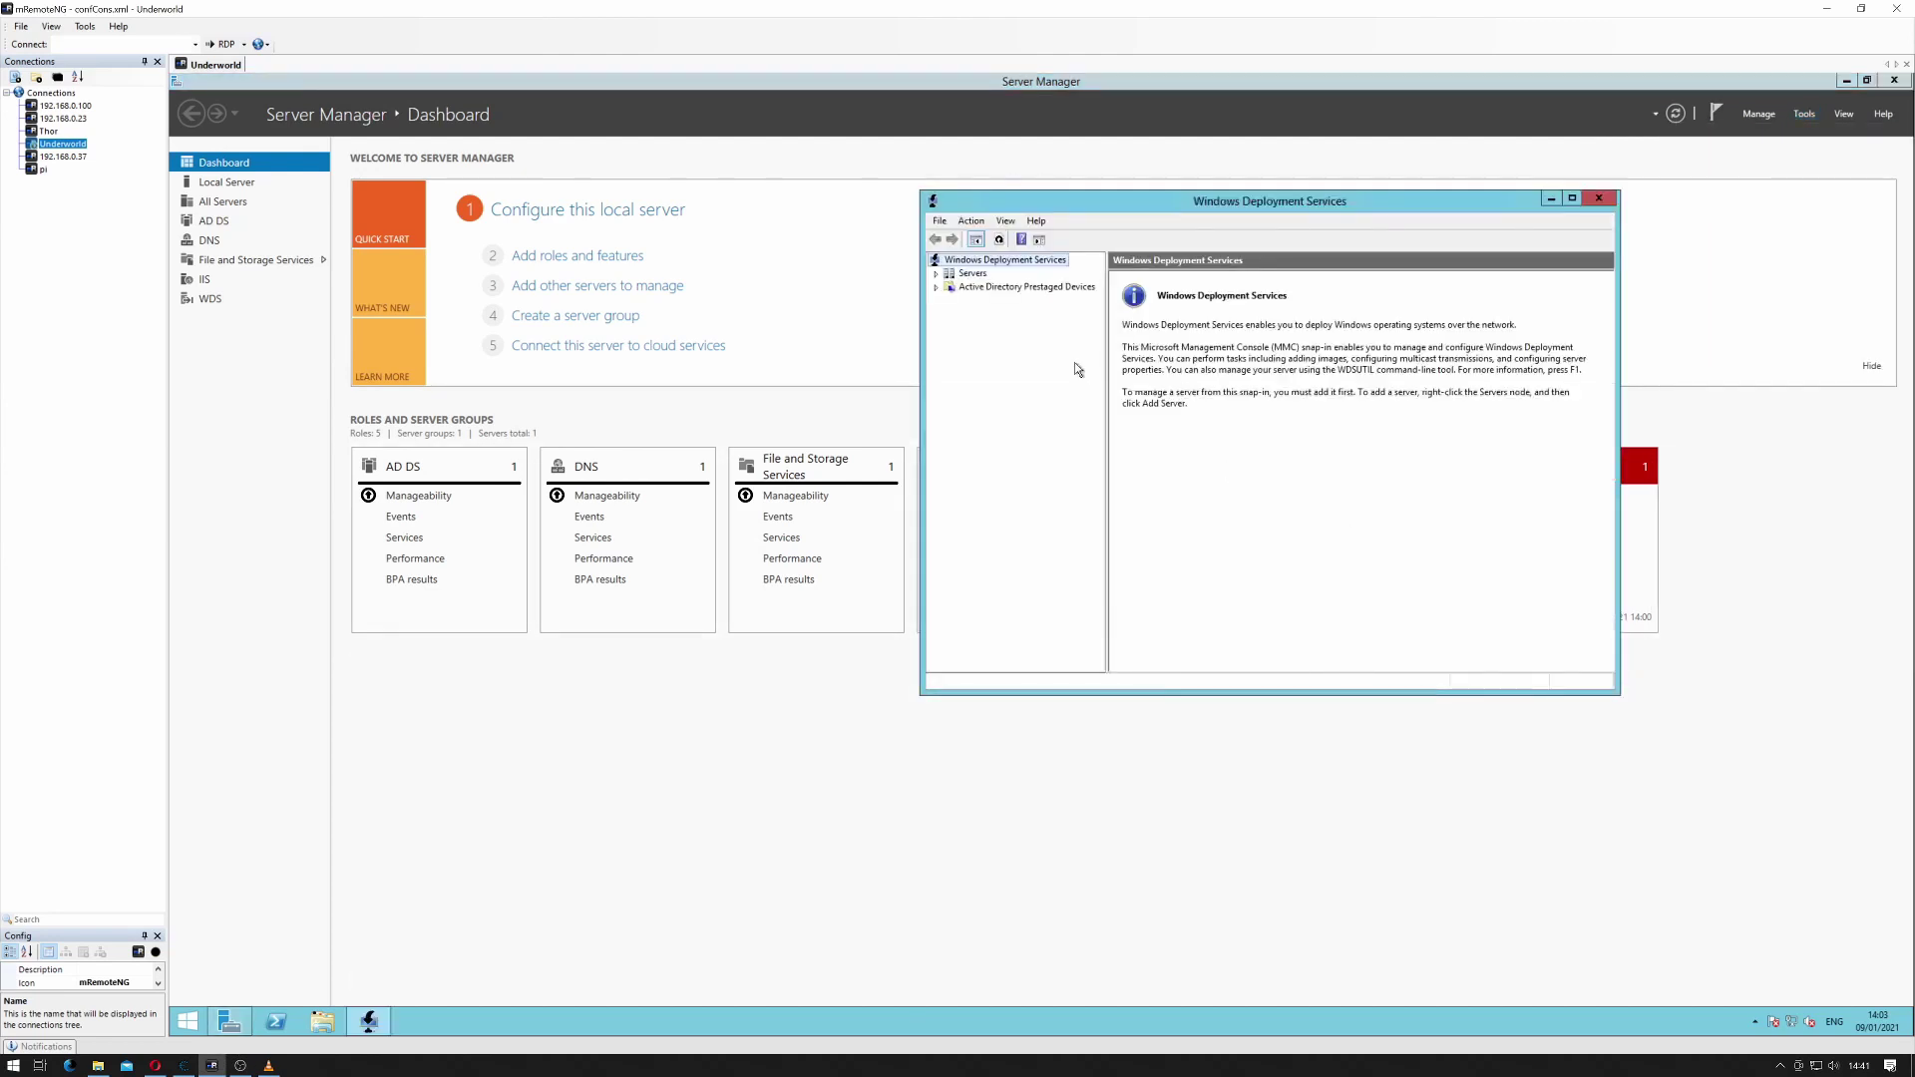
double_click(971, 273)
left_click(977, 288)
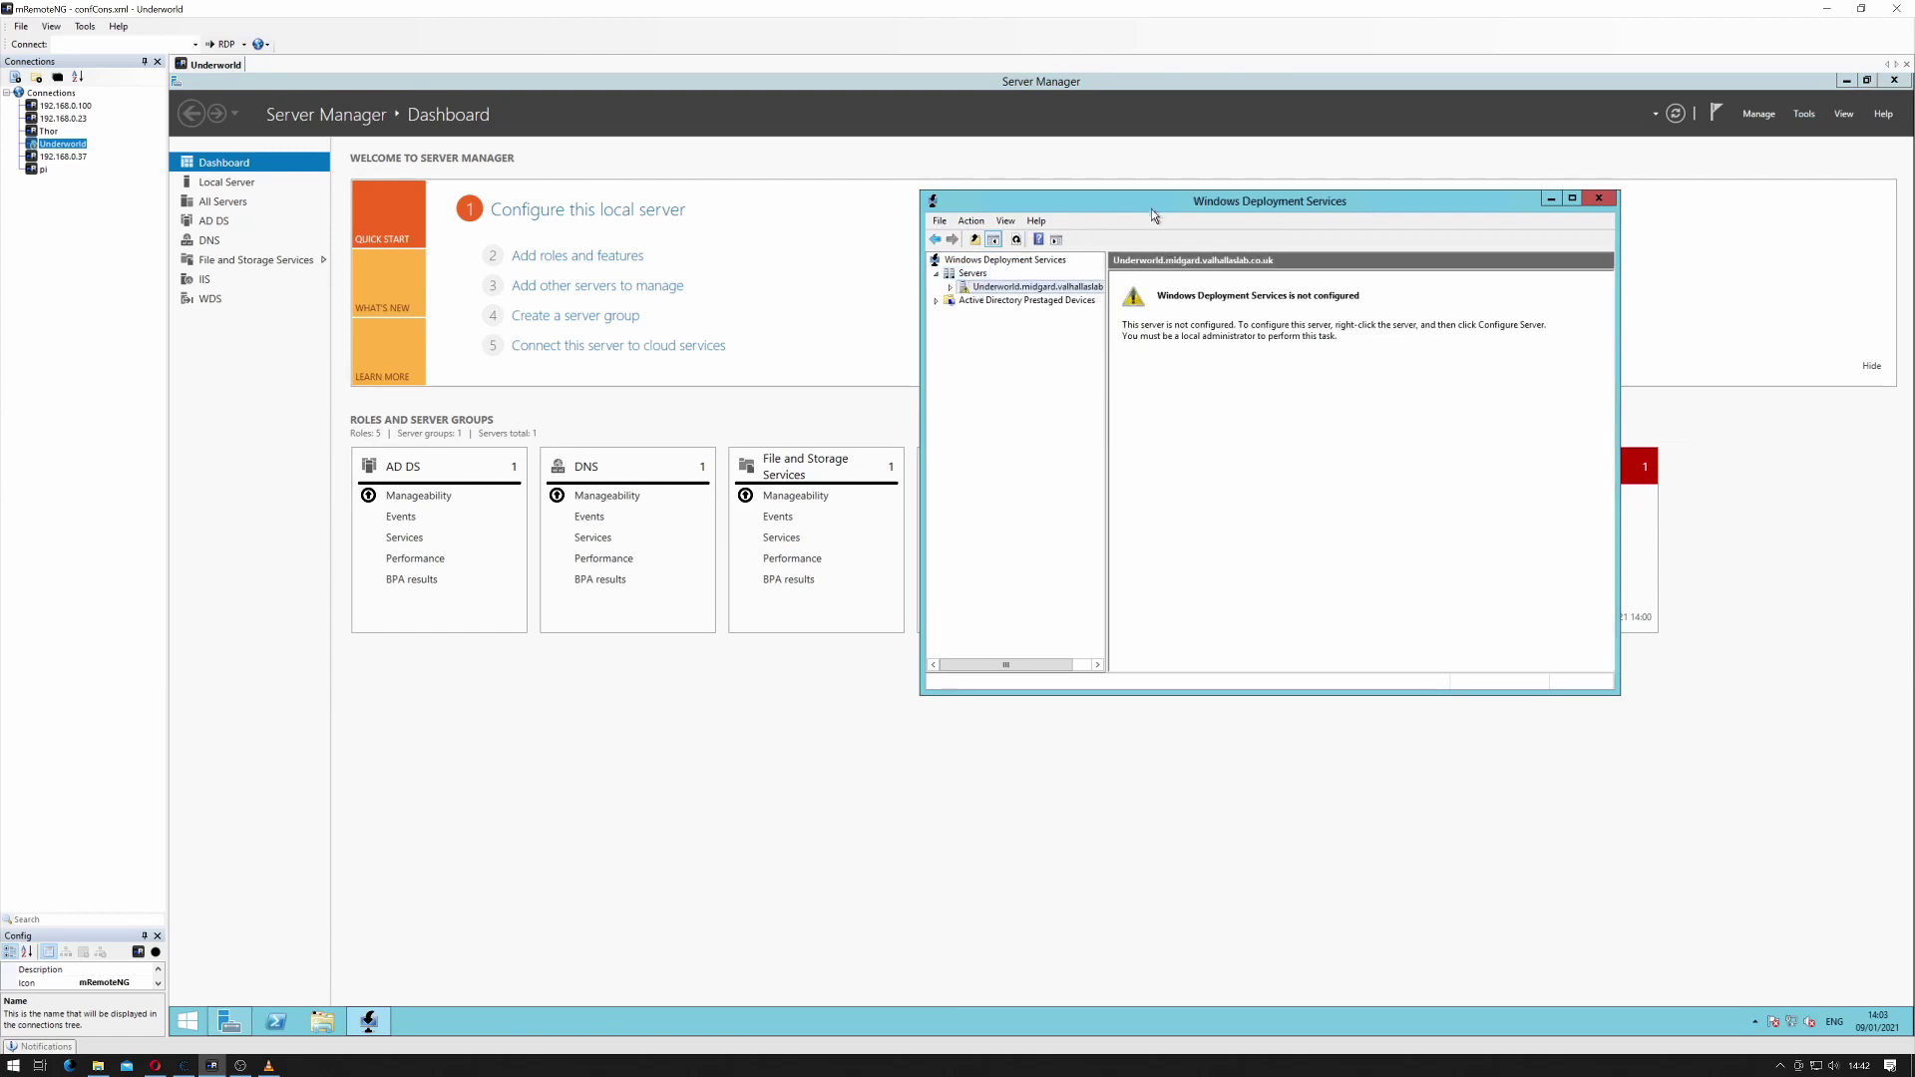
double_click(1141, 203)
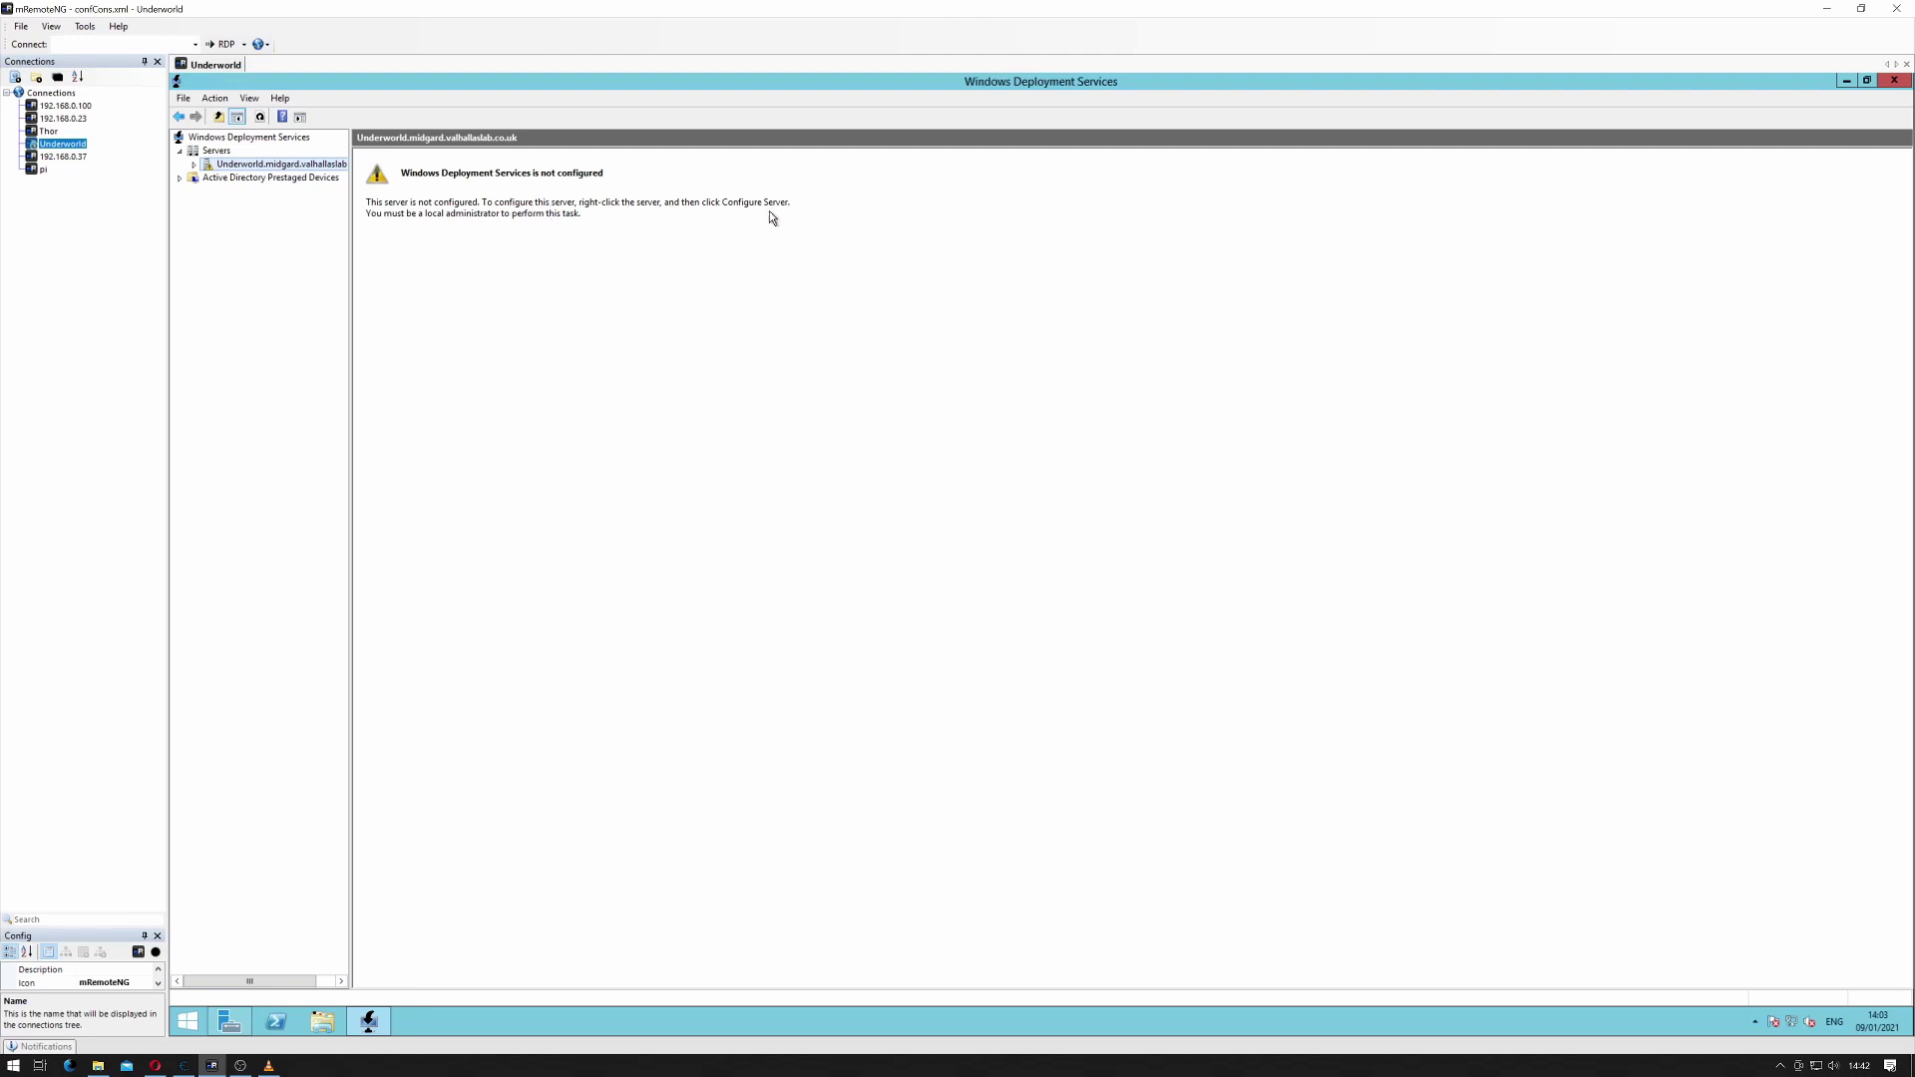
- Run Configure Server on the Underworld server to open the configuration wizard
right_click(294, 165)
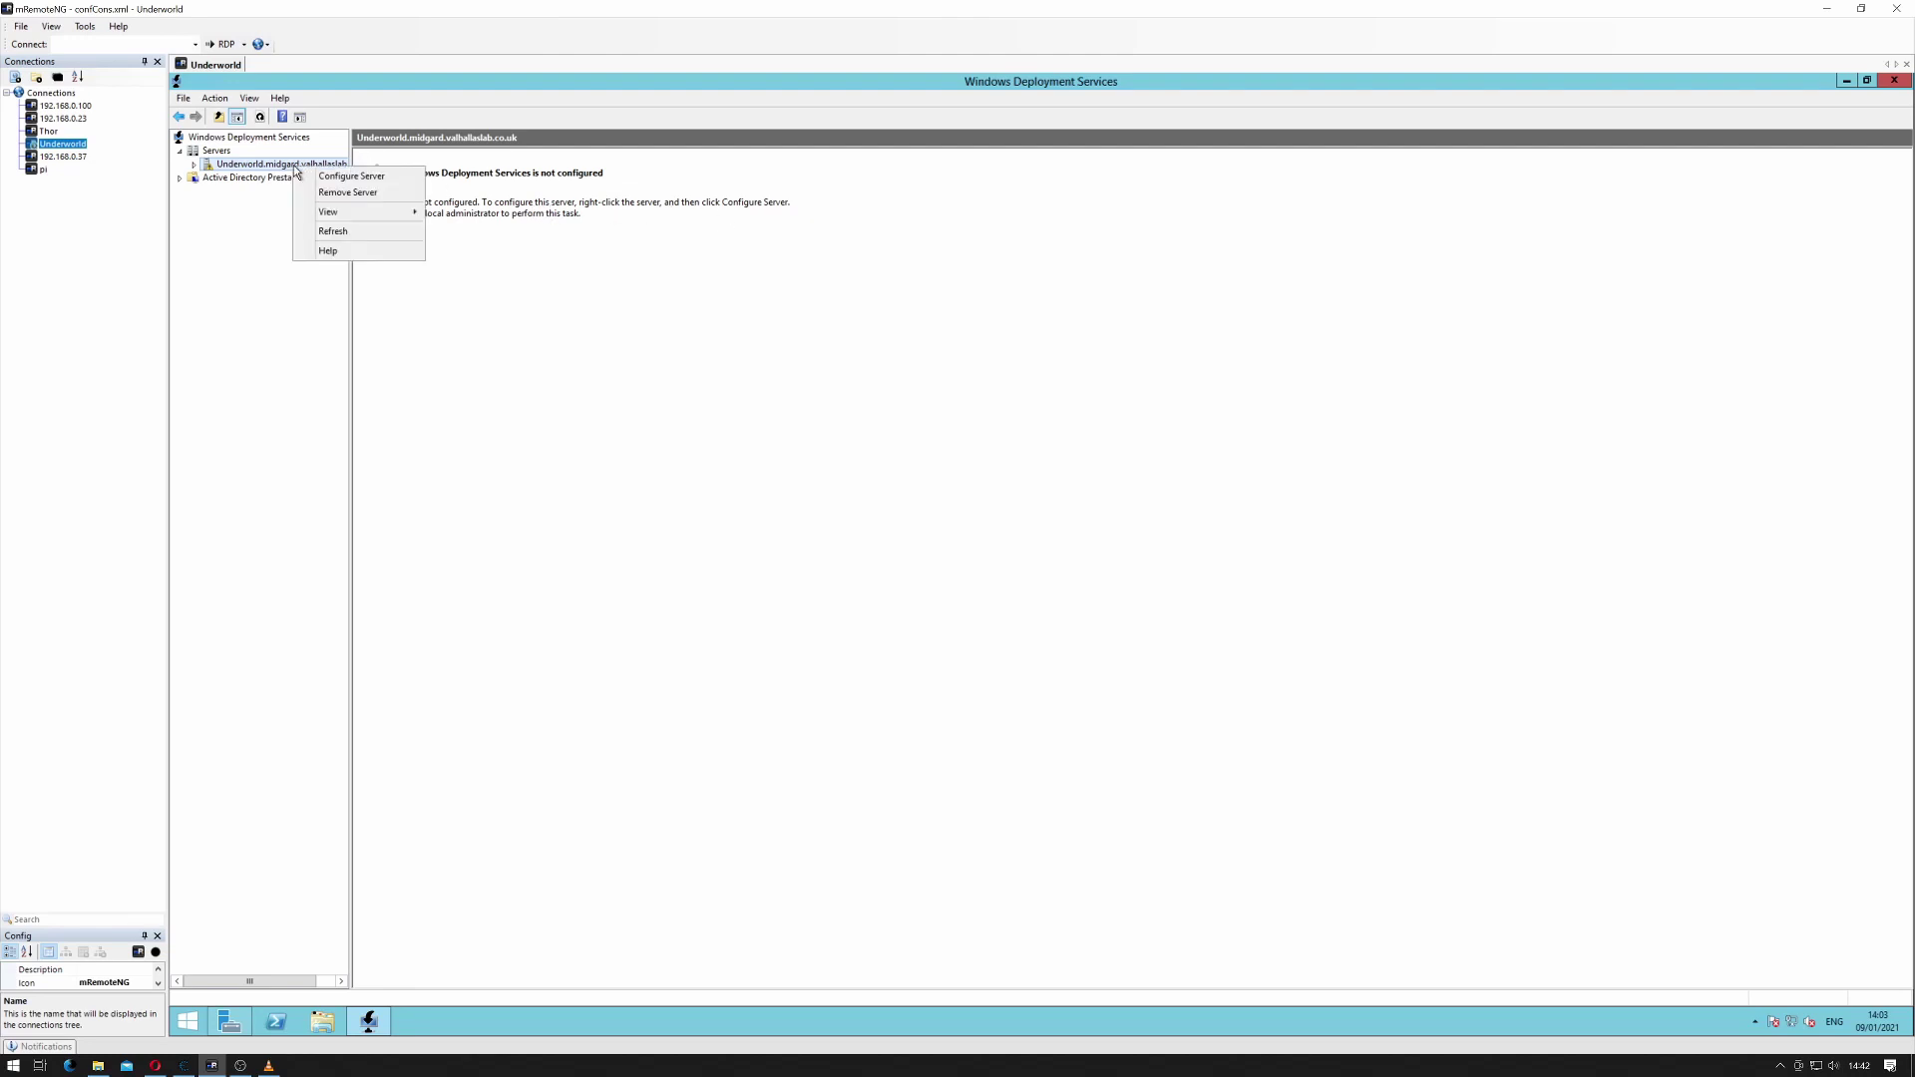
left_click(331, 175)
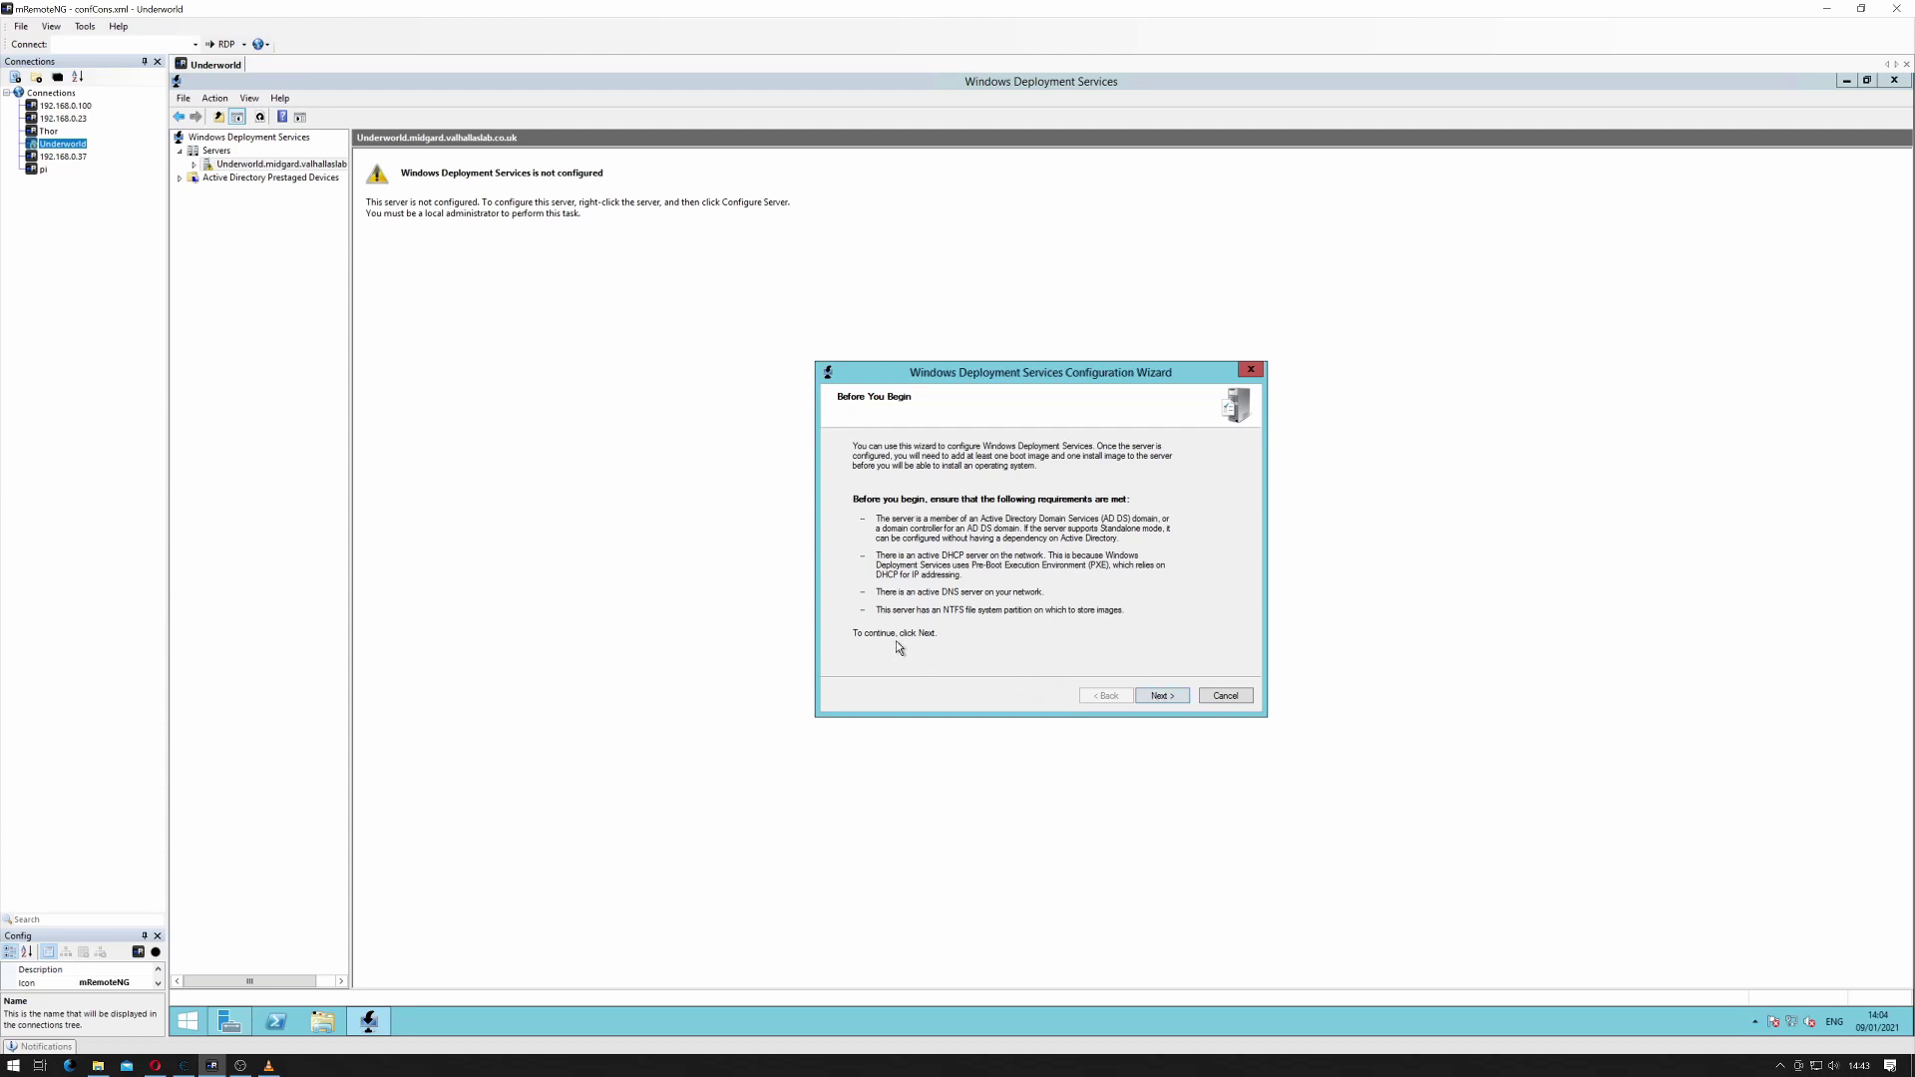
- Keep the 'Integrated with Active Directory' install option and advance to the remote installation folder page
left_click(1164, 696)
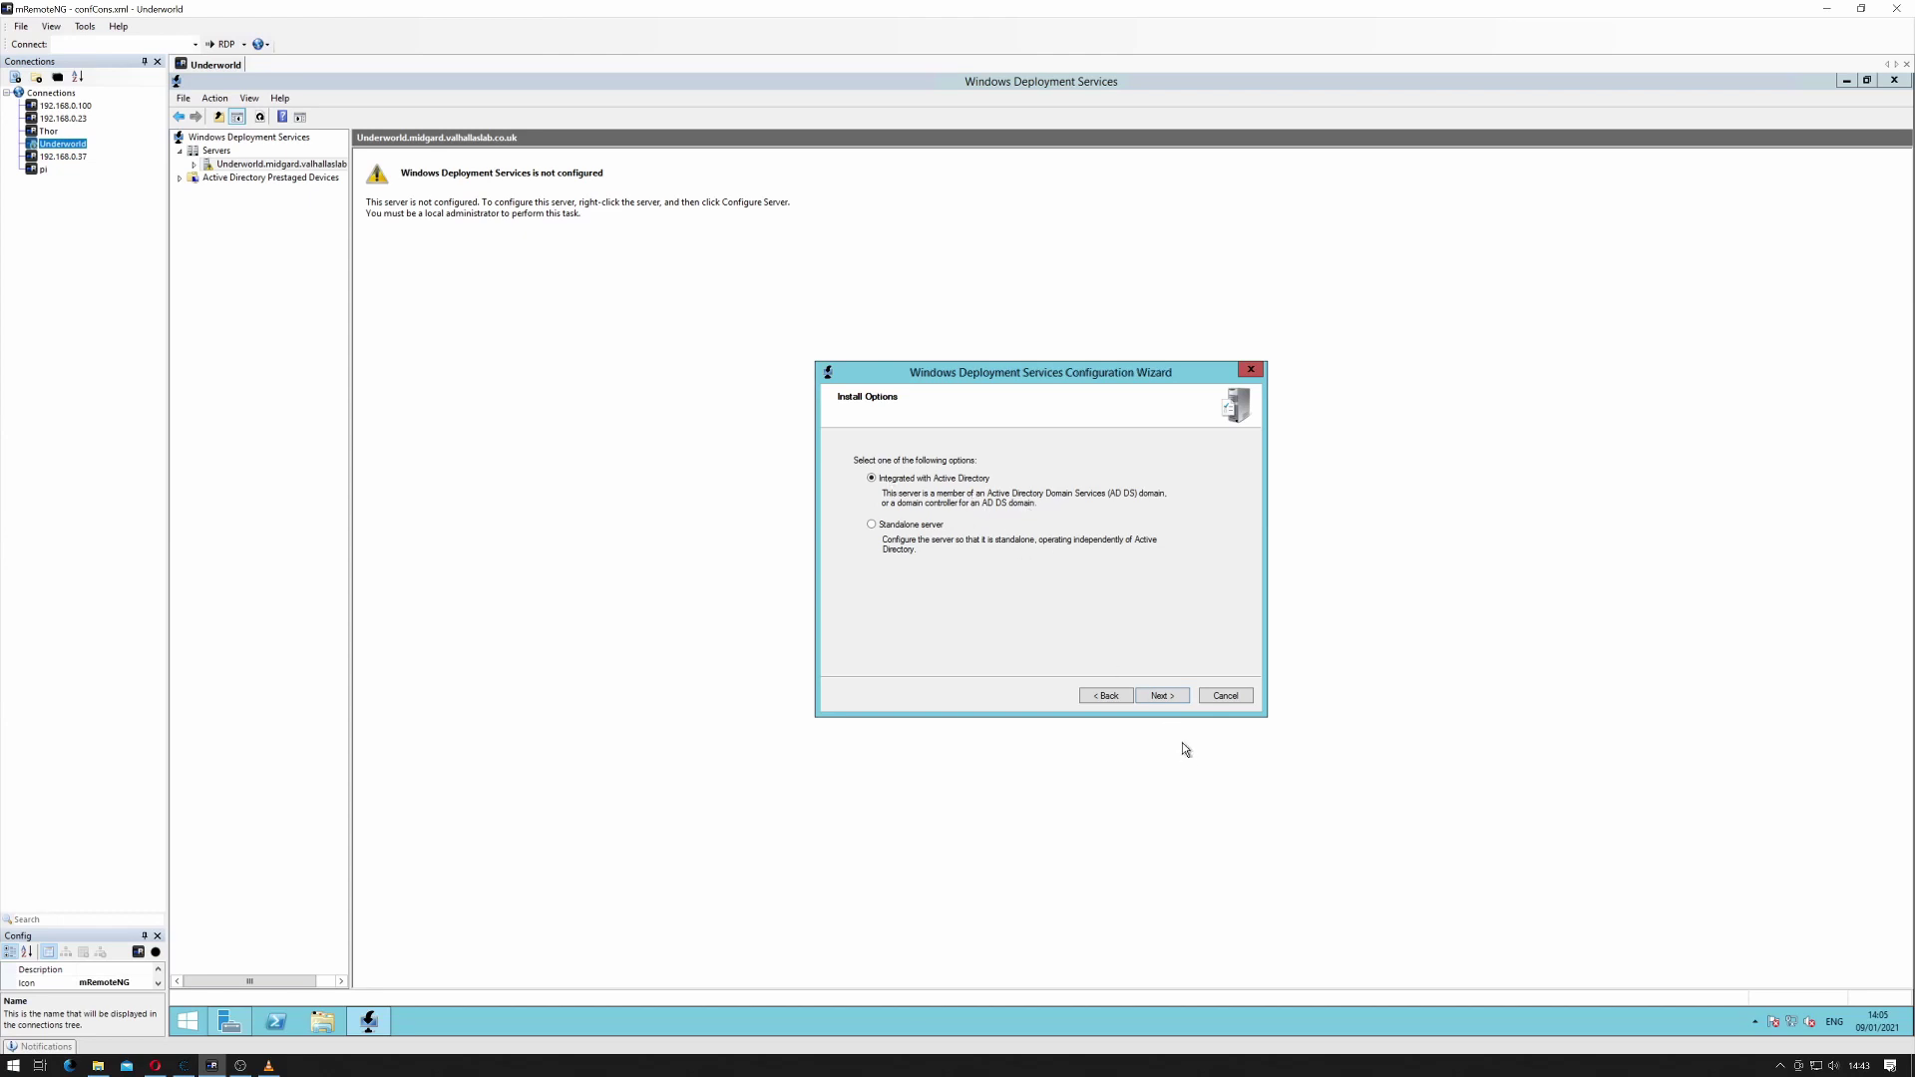
left_click(1159, 698)
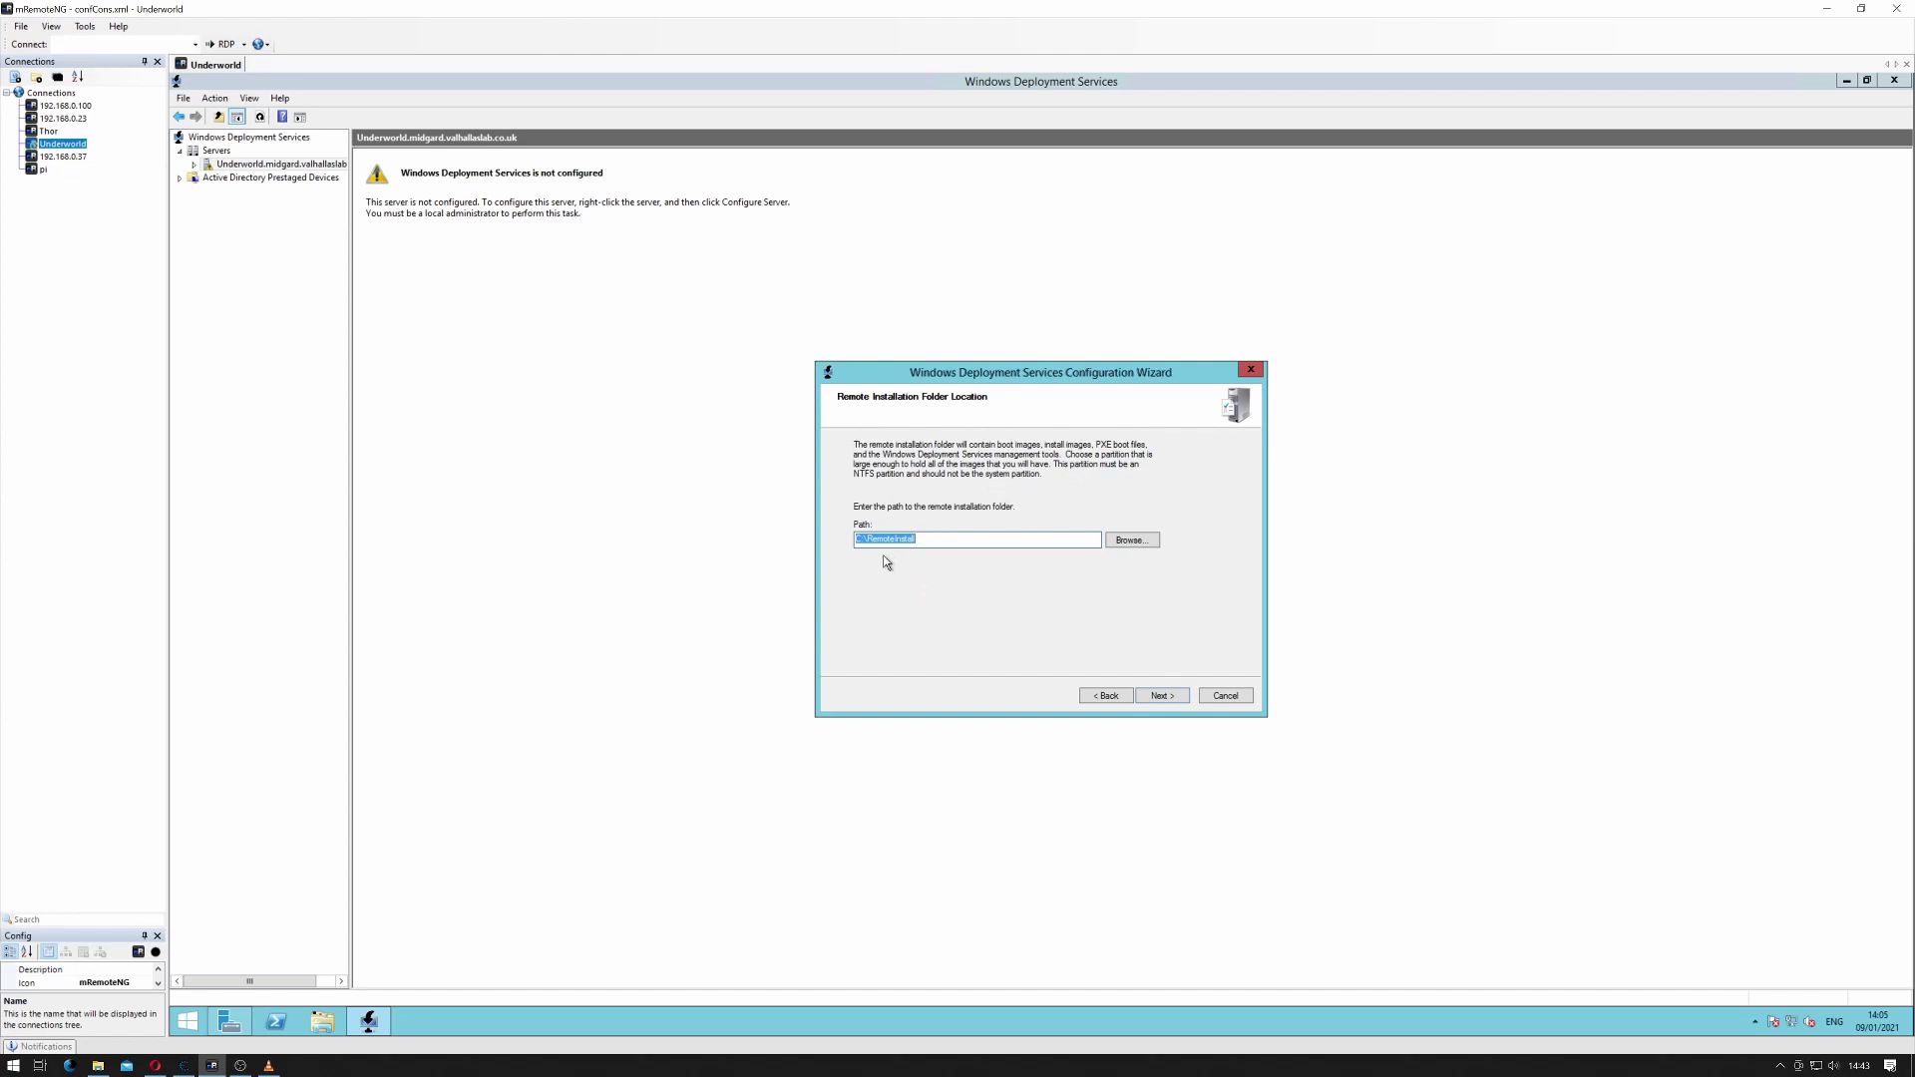
- Create a RemoteInstall folder under Z:\Shares\POOL and set it as the remote installation folder
left_click(1120, 542)
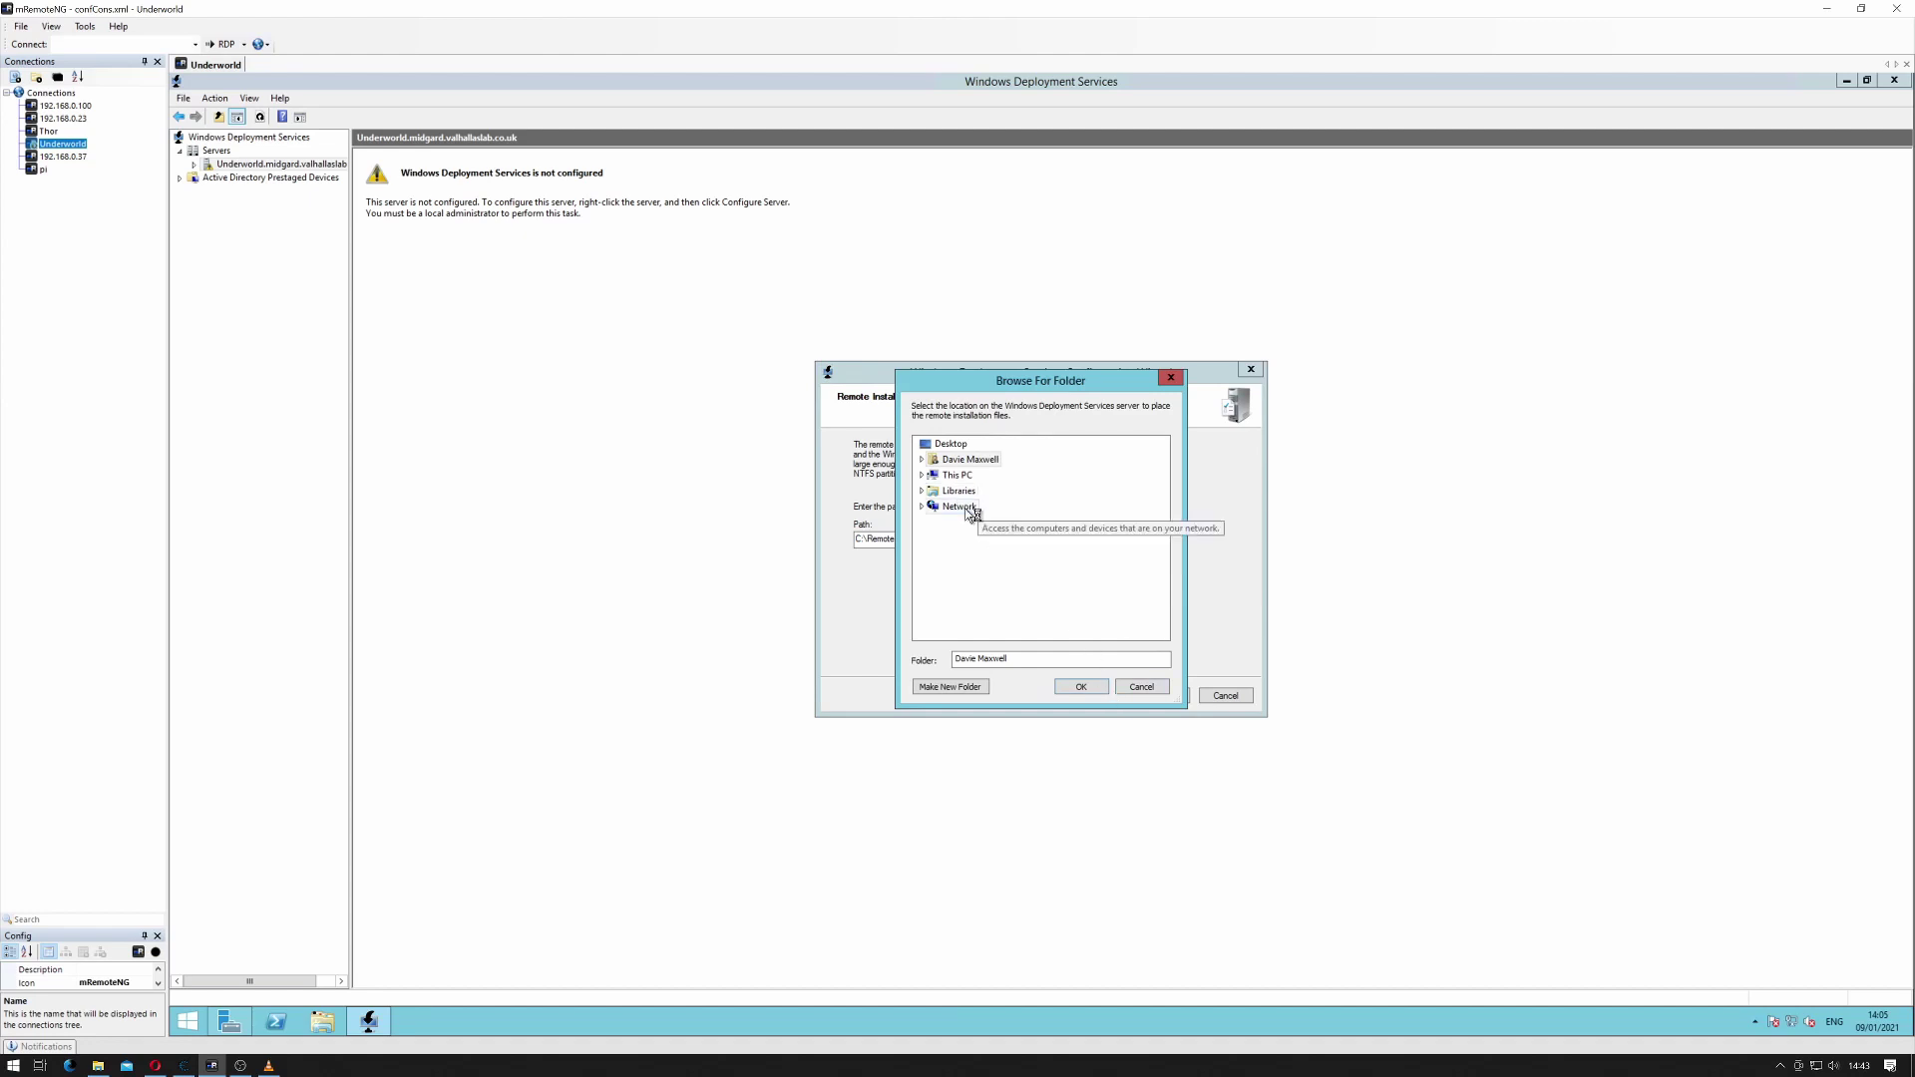
double_click(957, 475)
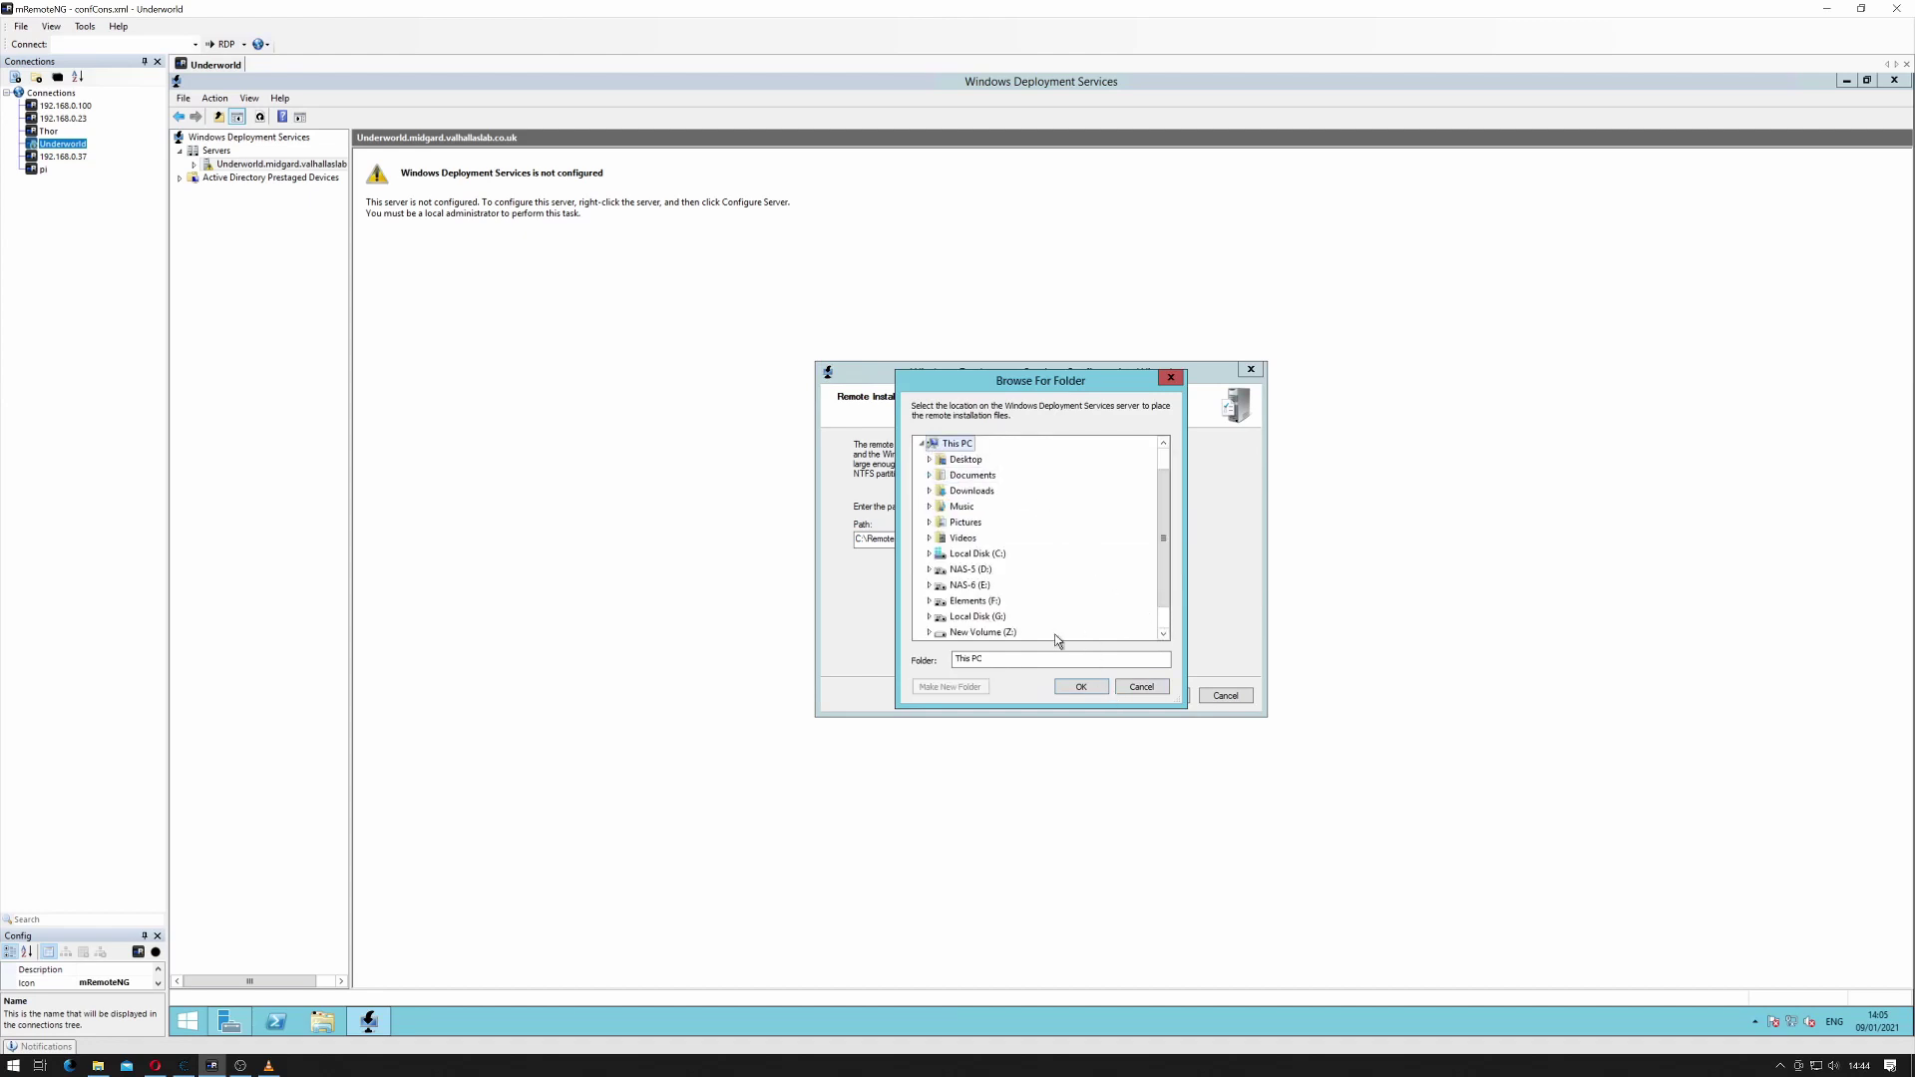
double_click(983, 633)
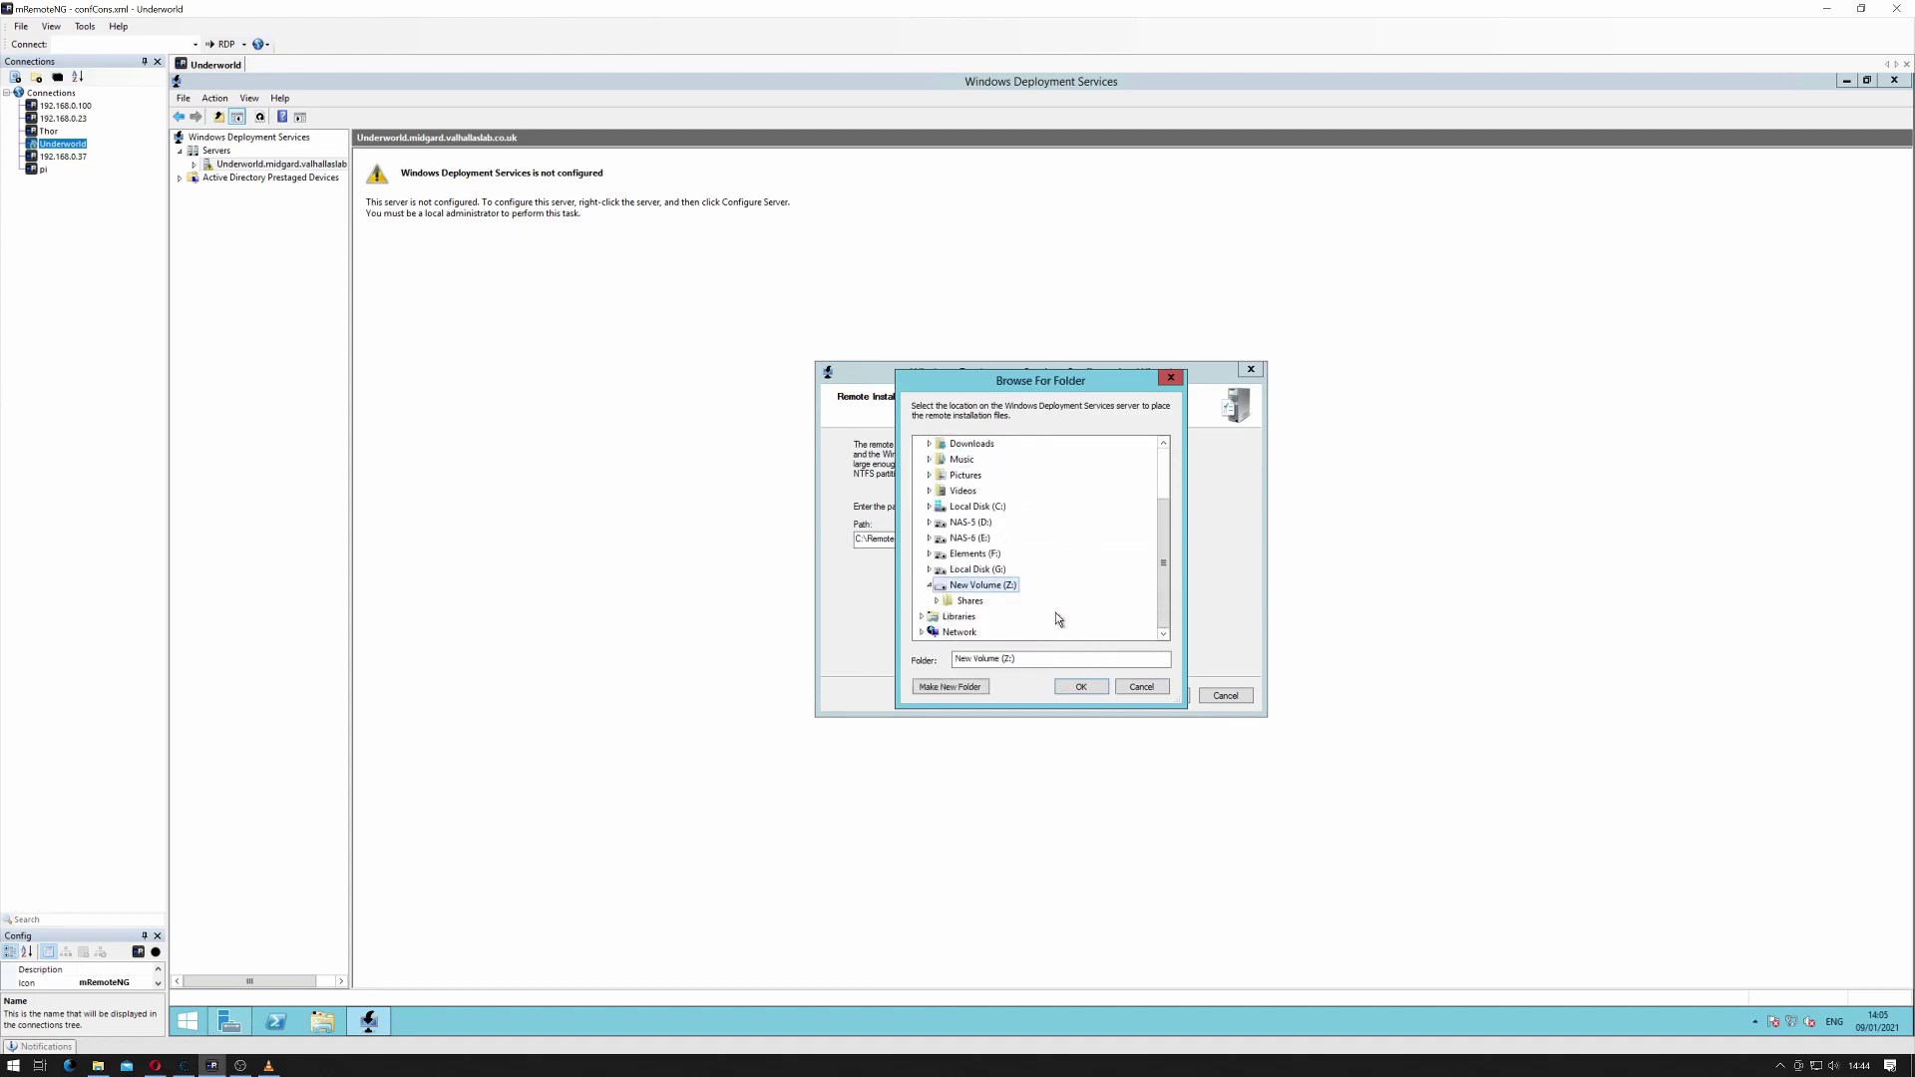
left_click(936, 600)
left_click(944, 616)
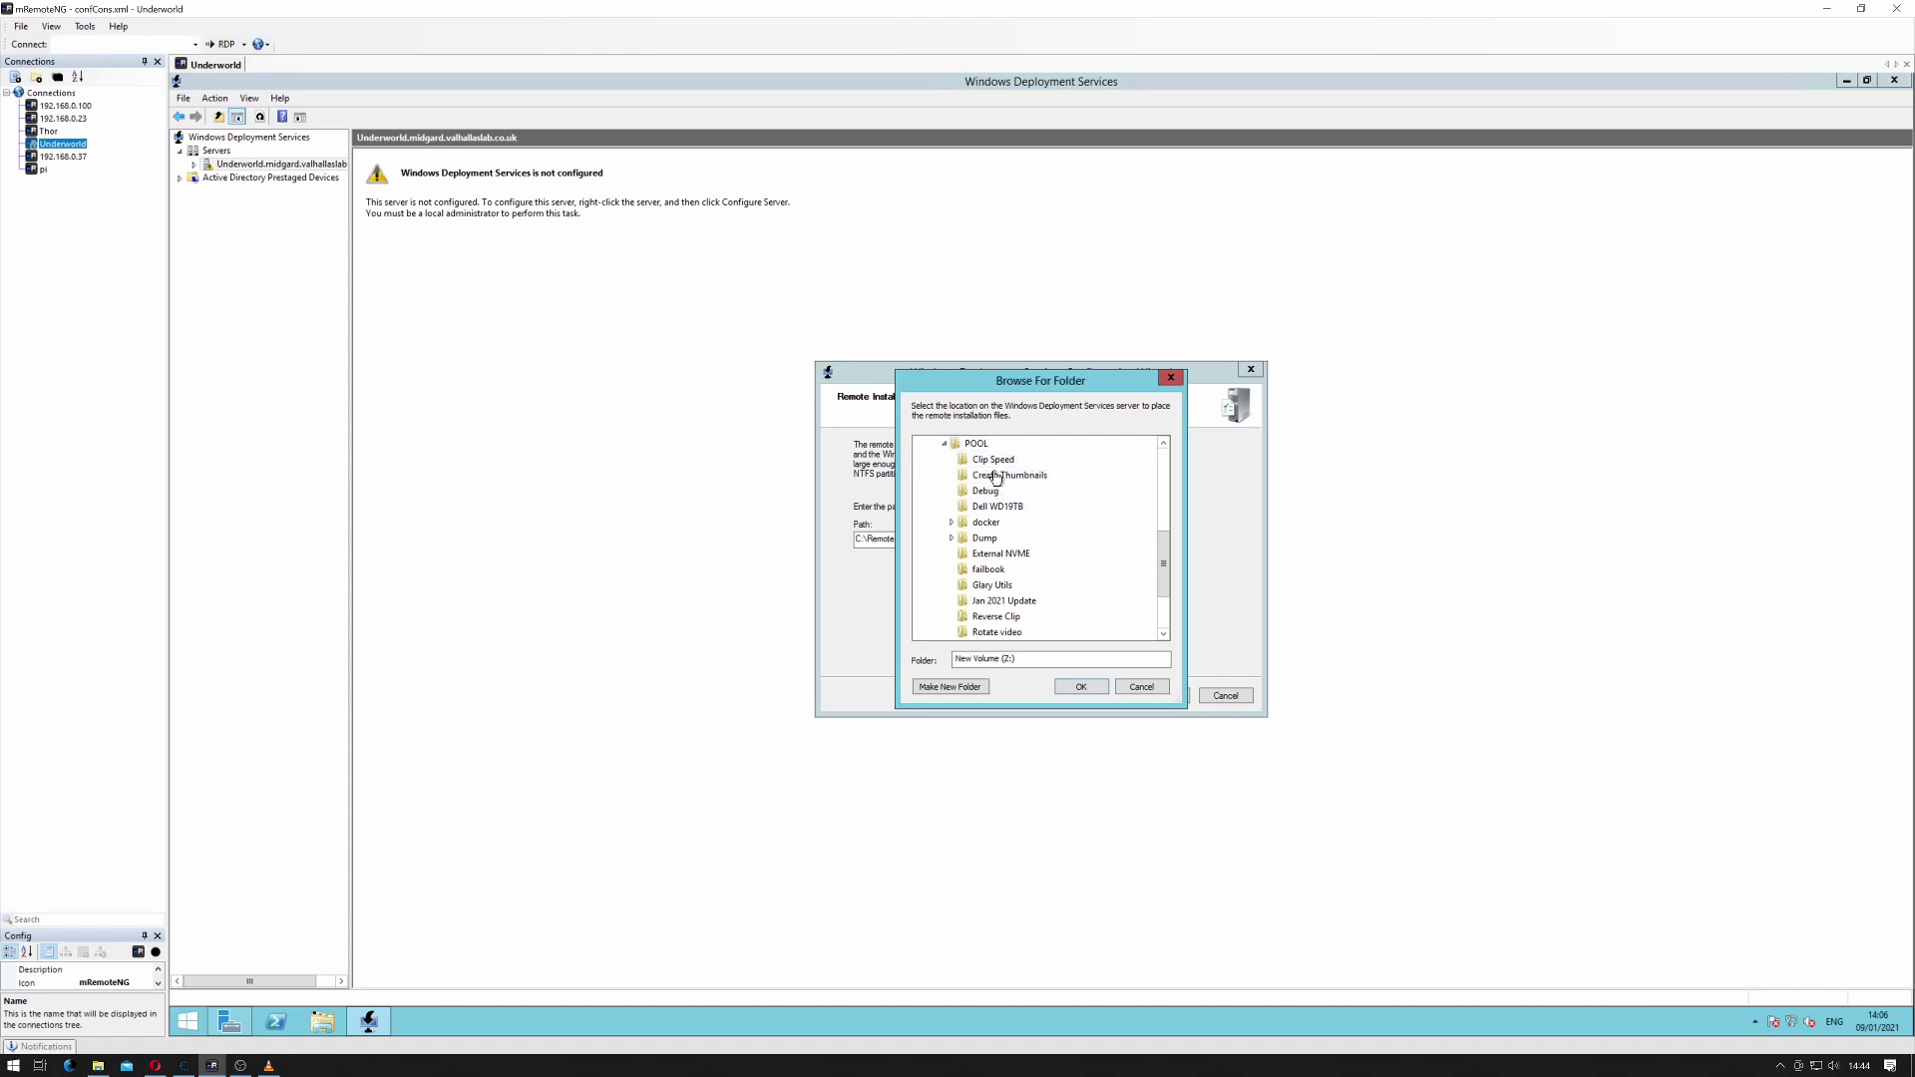
left_click(975, 444)
left_click(962, 687)
type("RemoteInstall")
key("Return")
left_click(1081, 687)
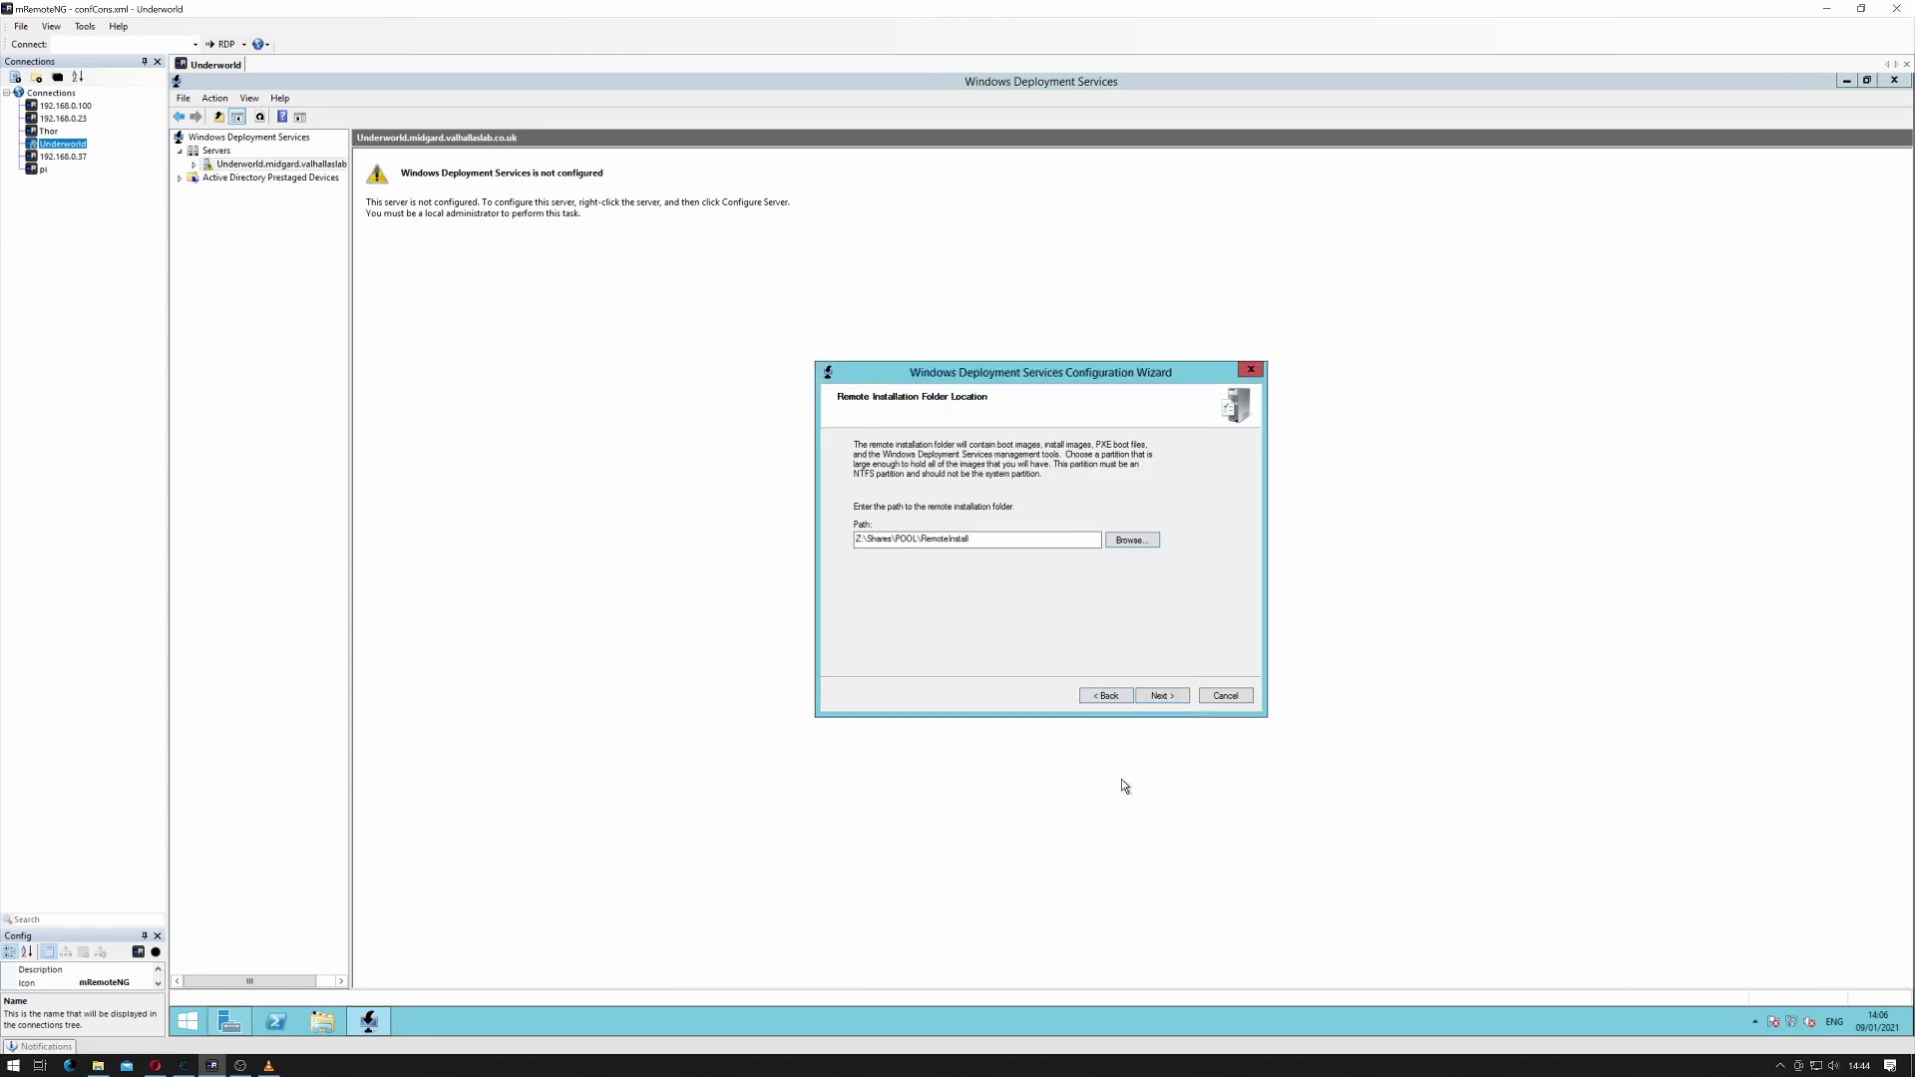
- Set the PXE server to 'Respond to all client computers (known and unknown)'
left_click(1165, 702)
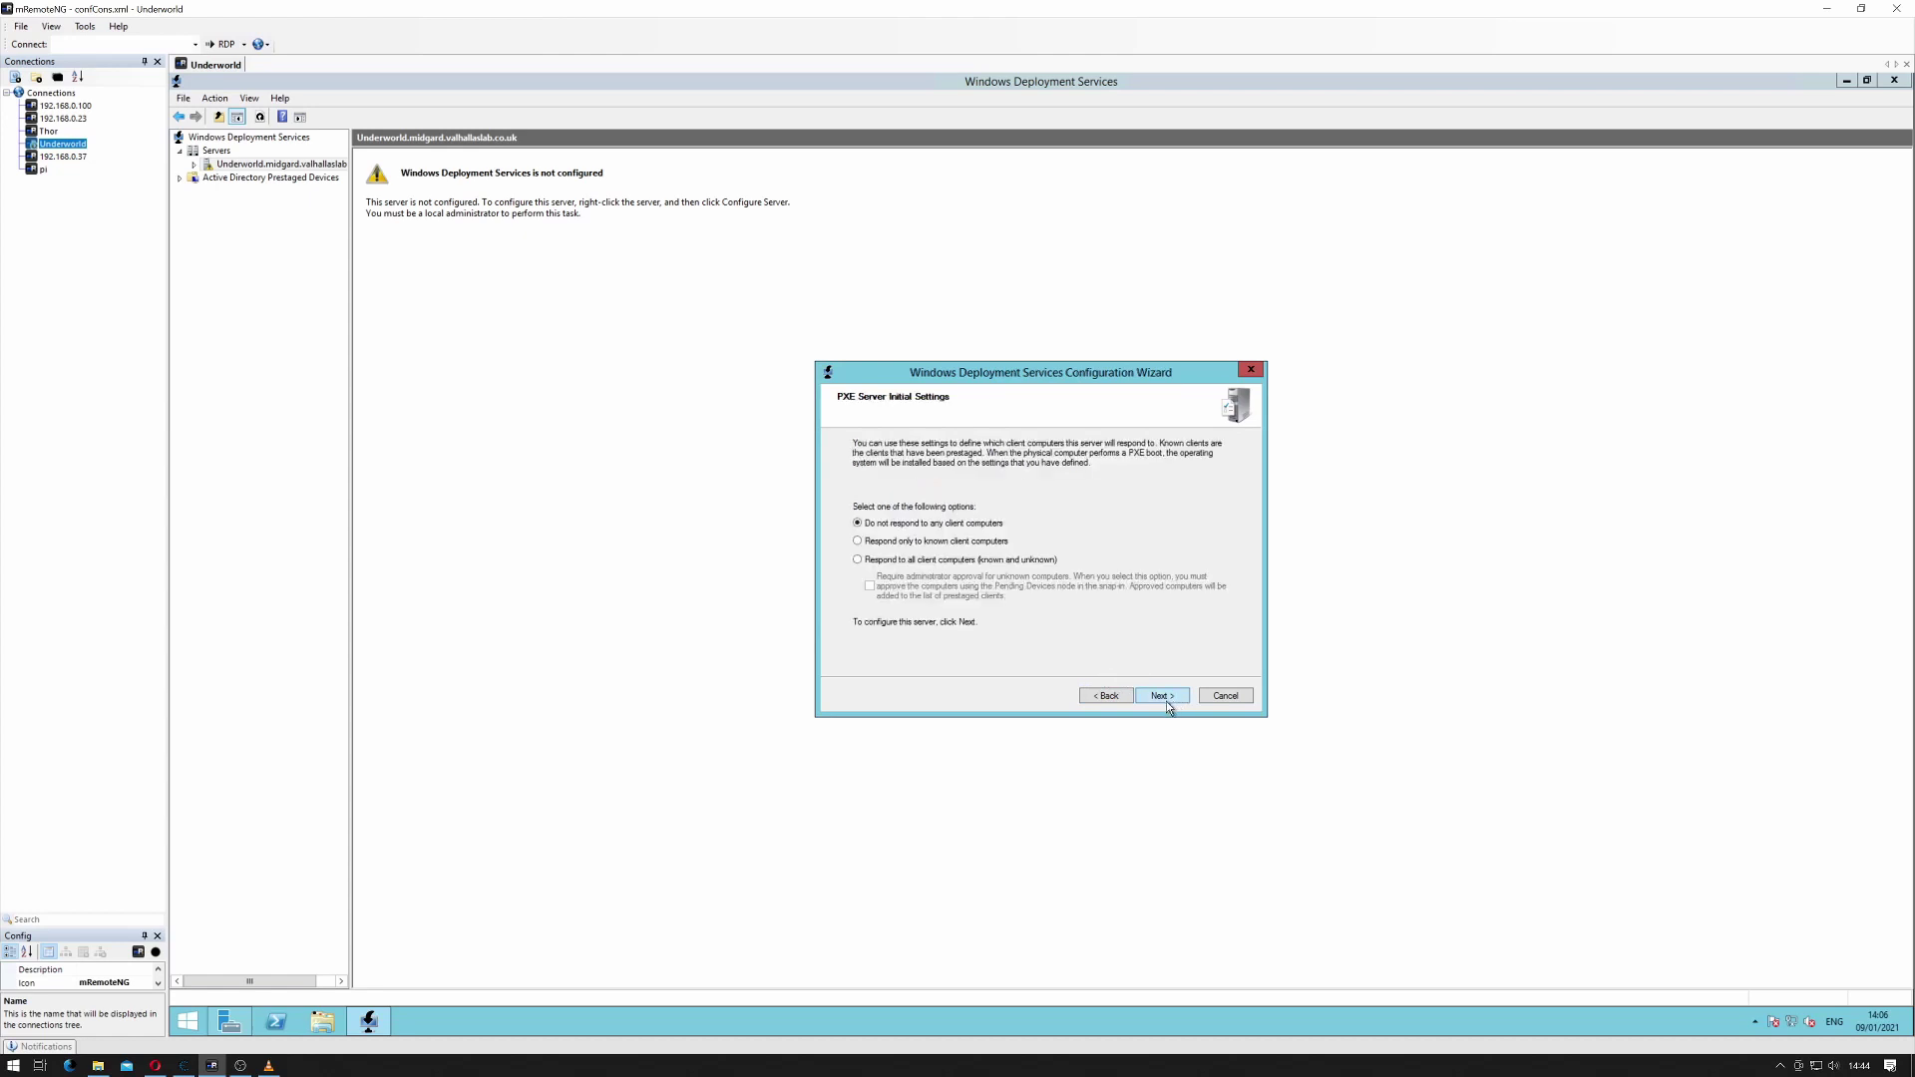
left_click(919, 563)
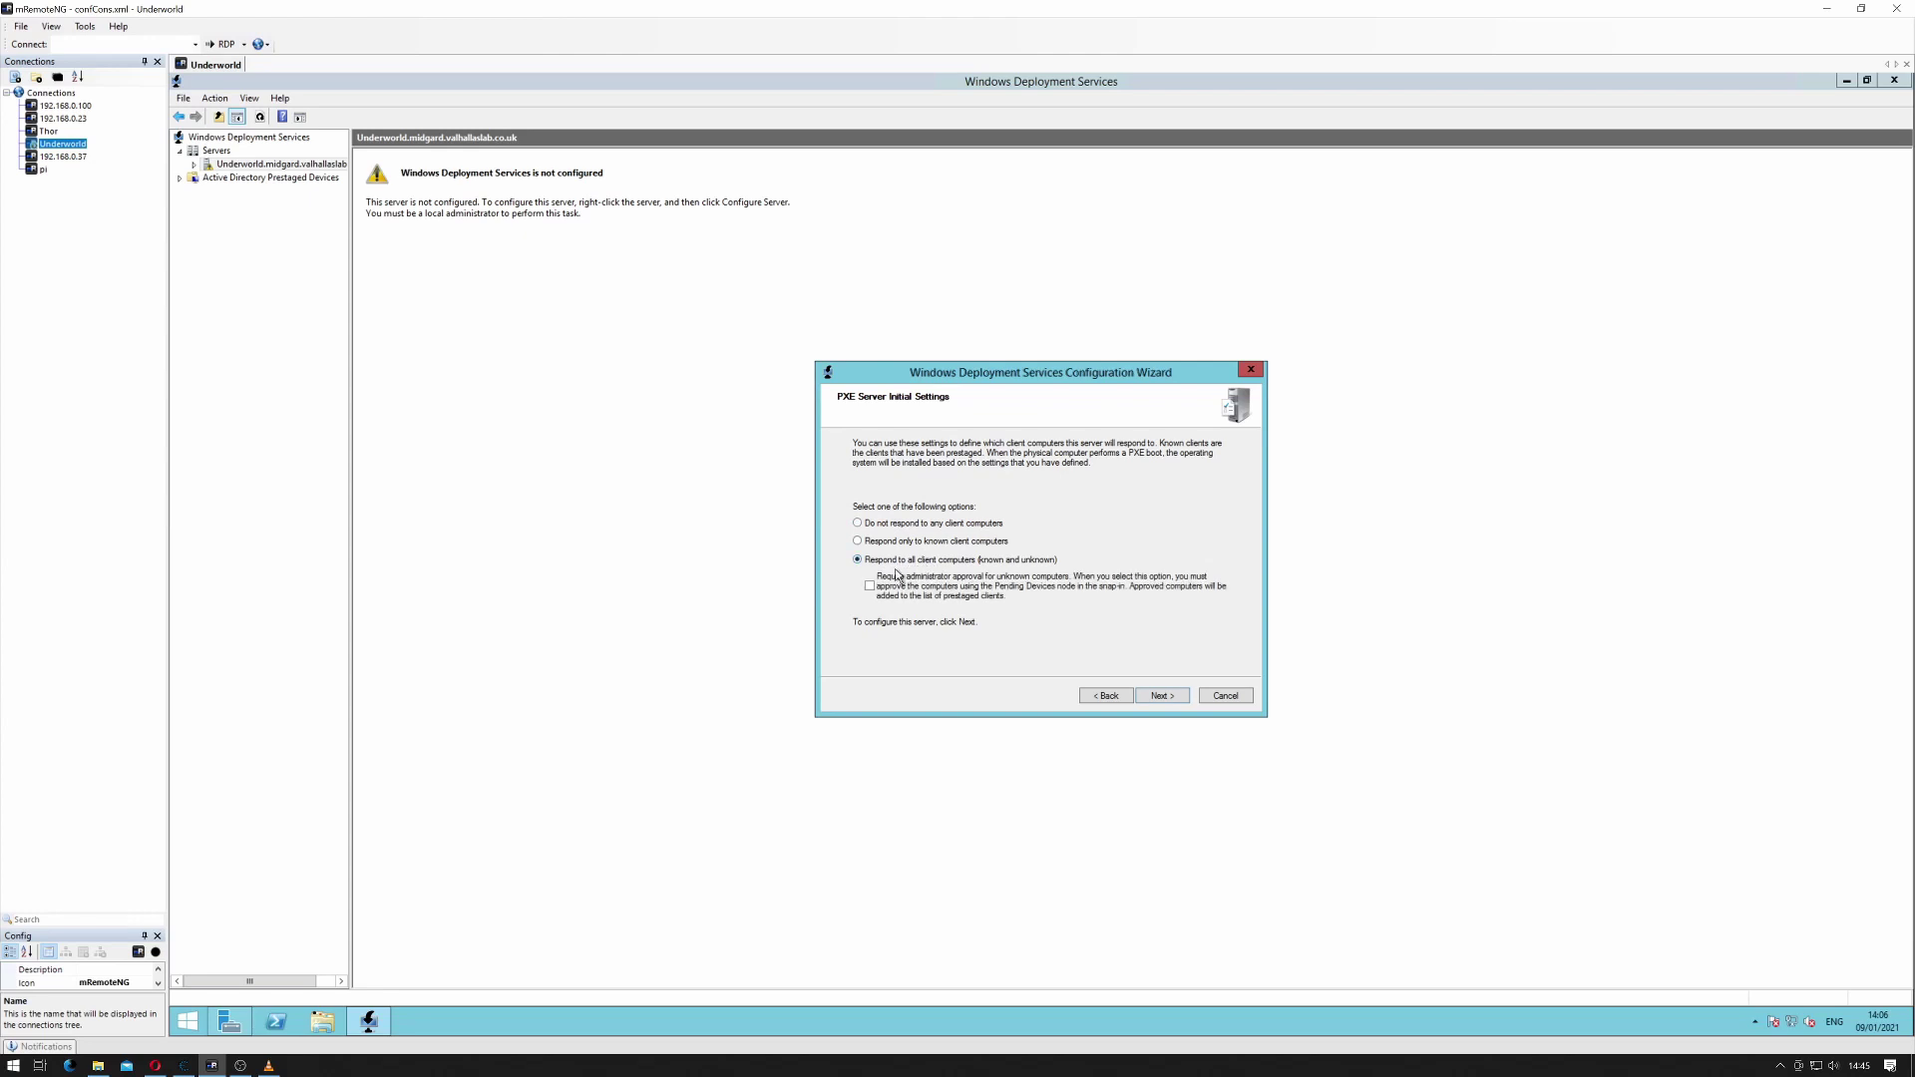
- Apply the server configuration and let Task Progress reach Operation Complete
left_click(1175, 697)
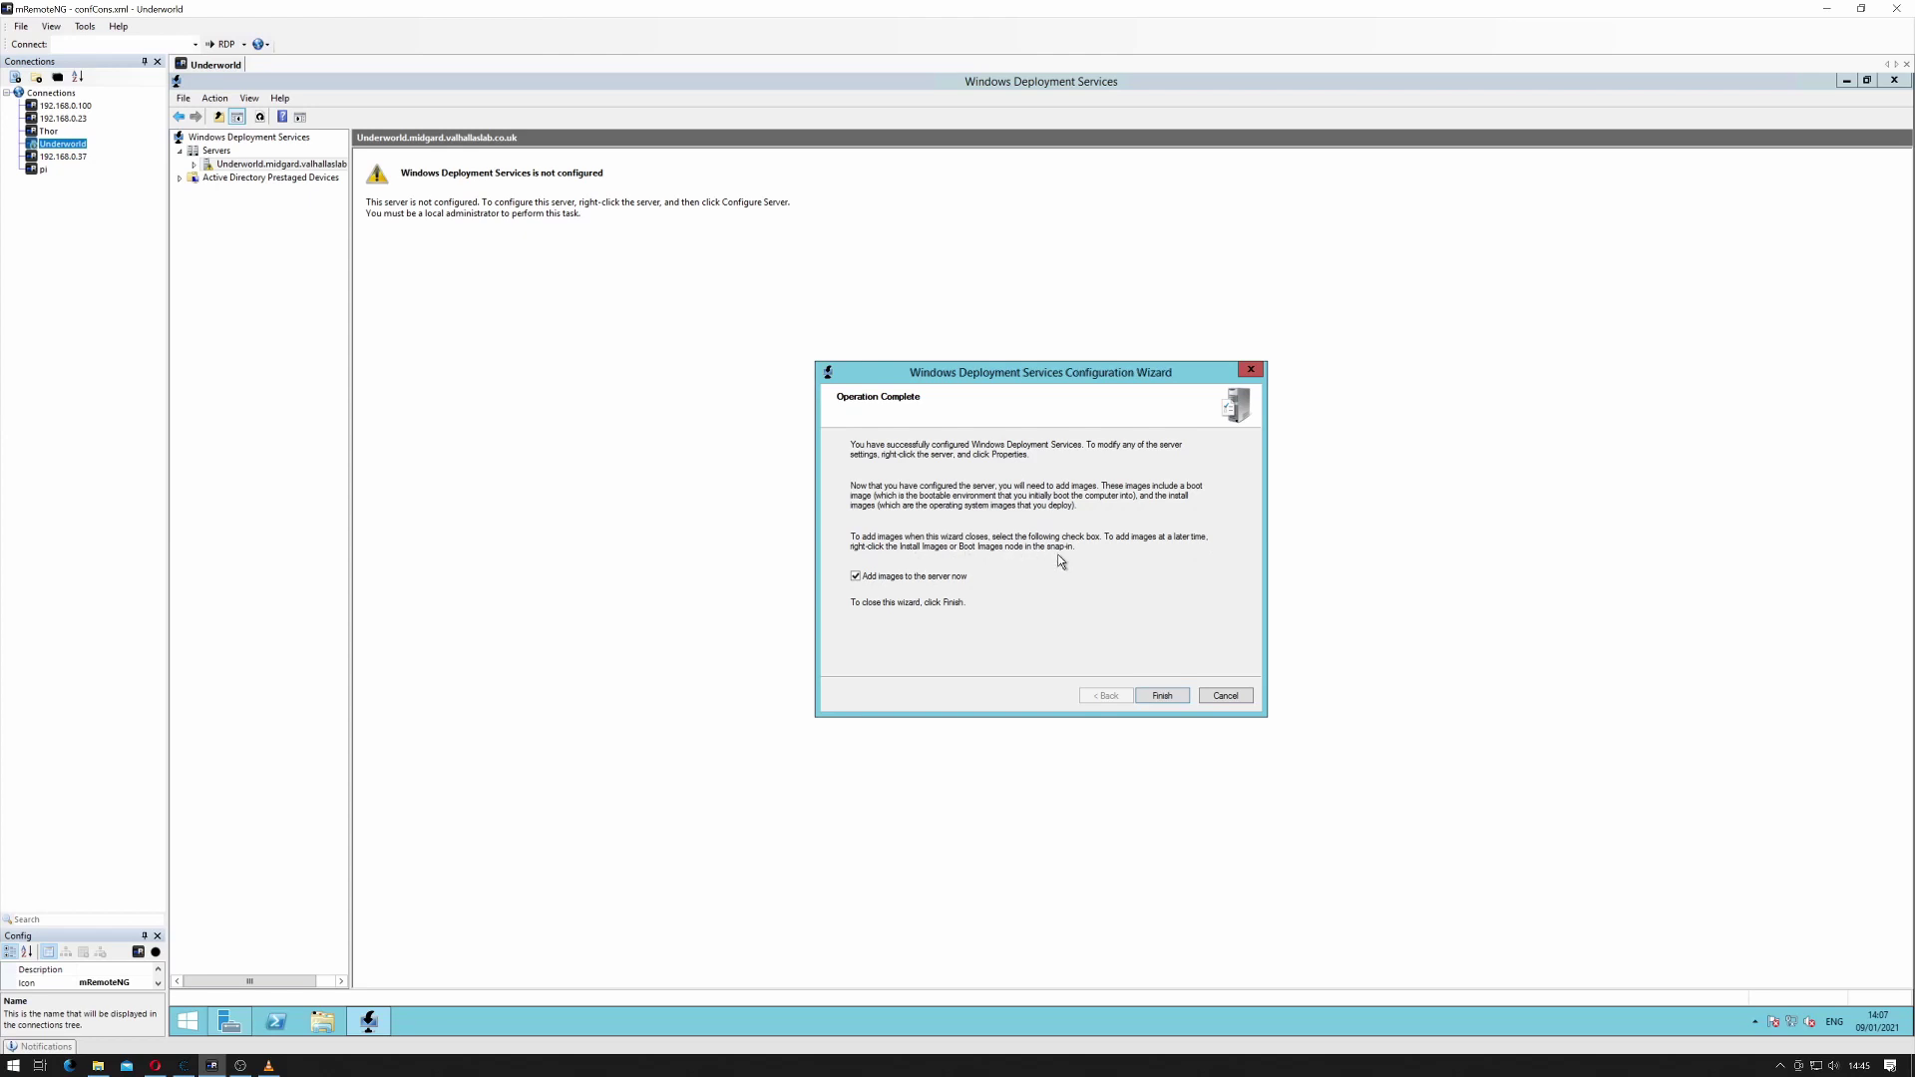
- In the Add Image Wizard, set the installation files path to Z:\Shares\POOL\Windows 2h20Install
left_click(1163, 696)
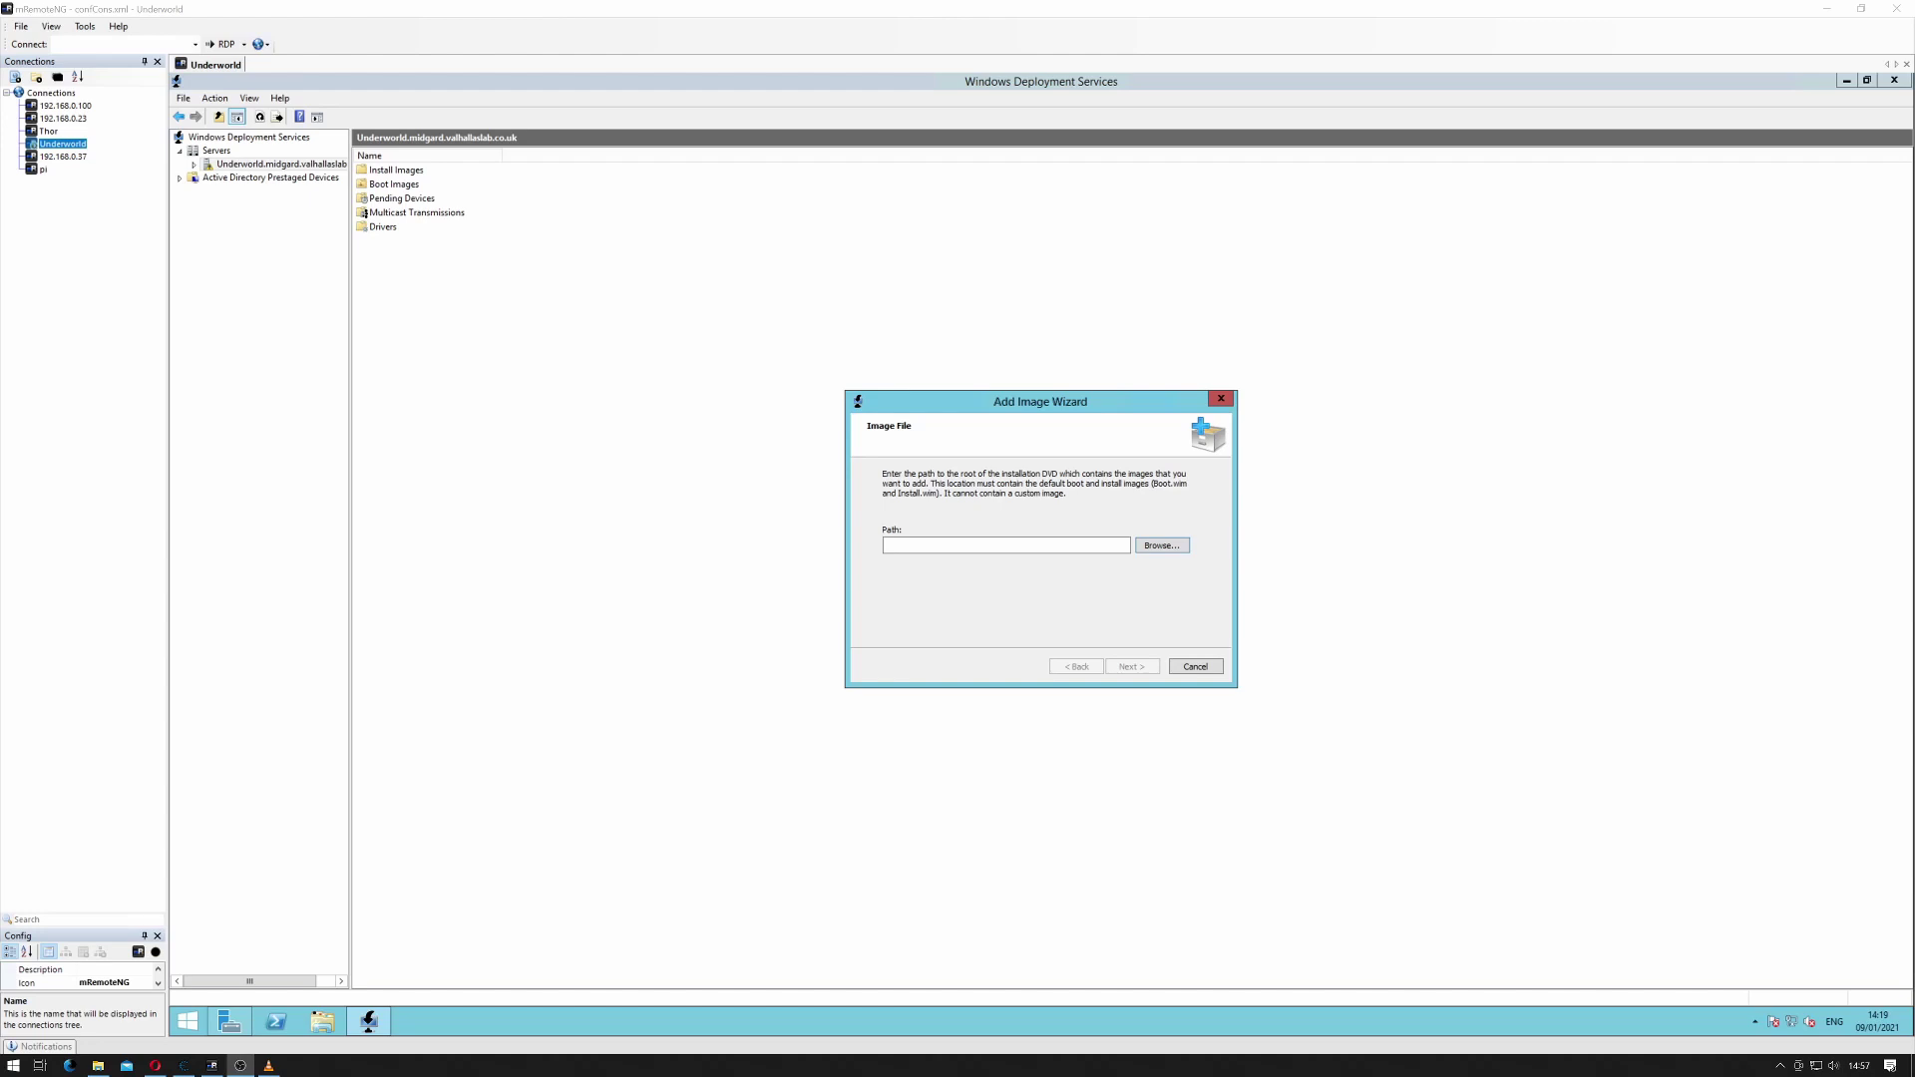
left_click(1162, 544)
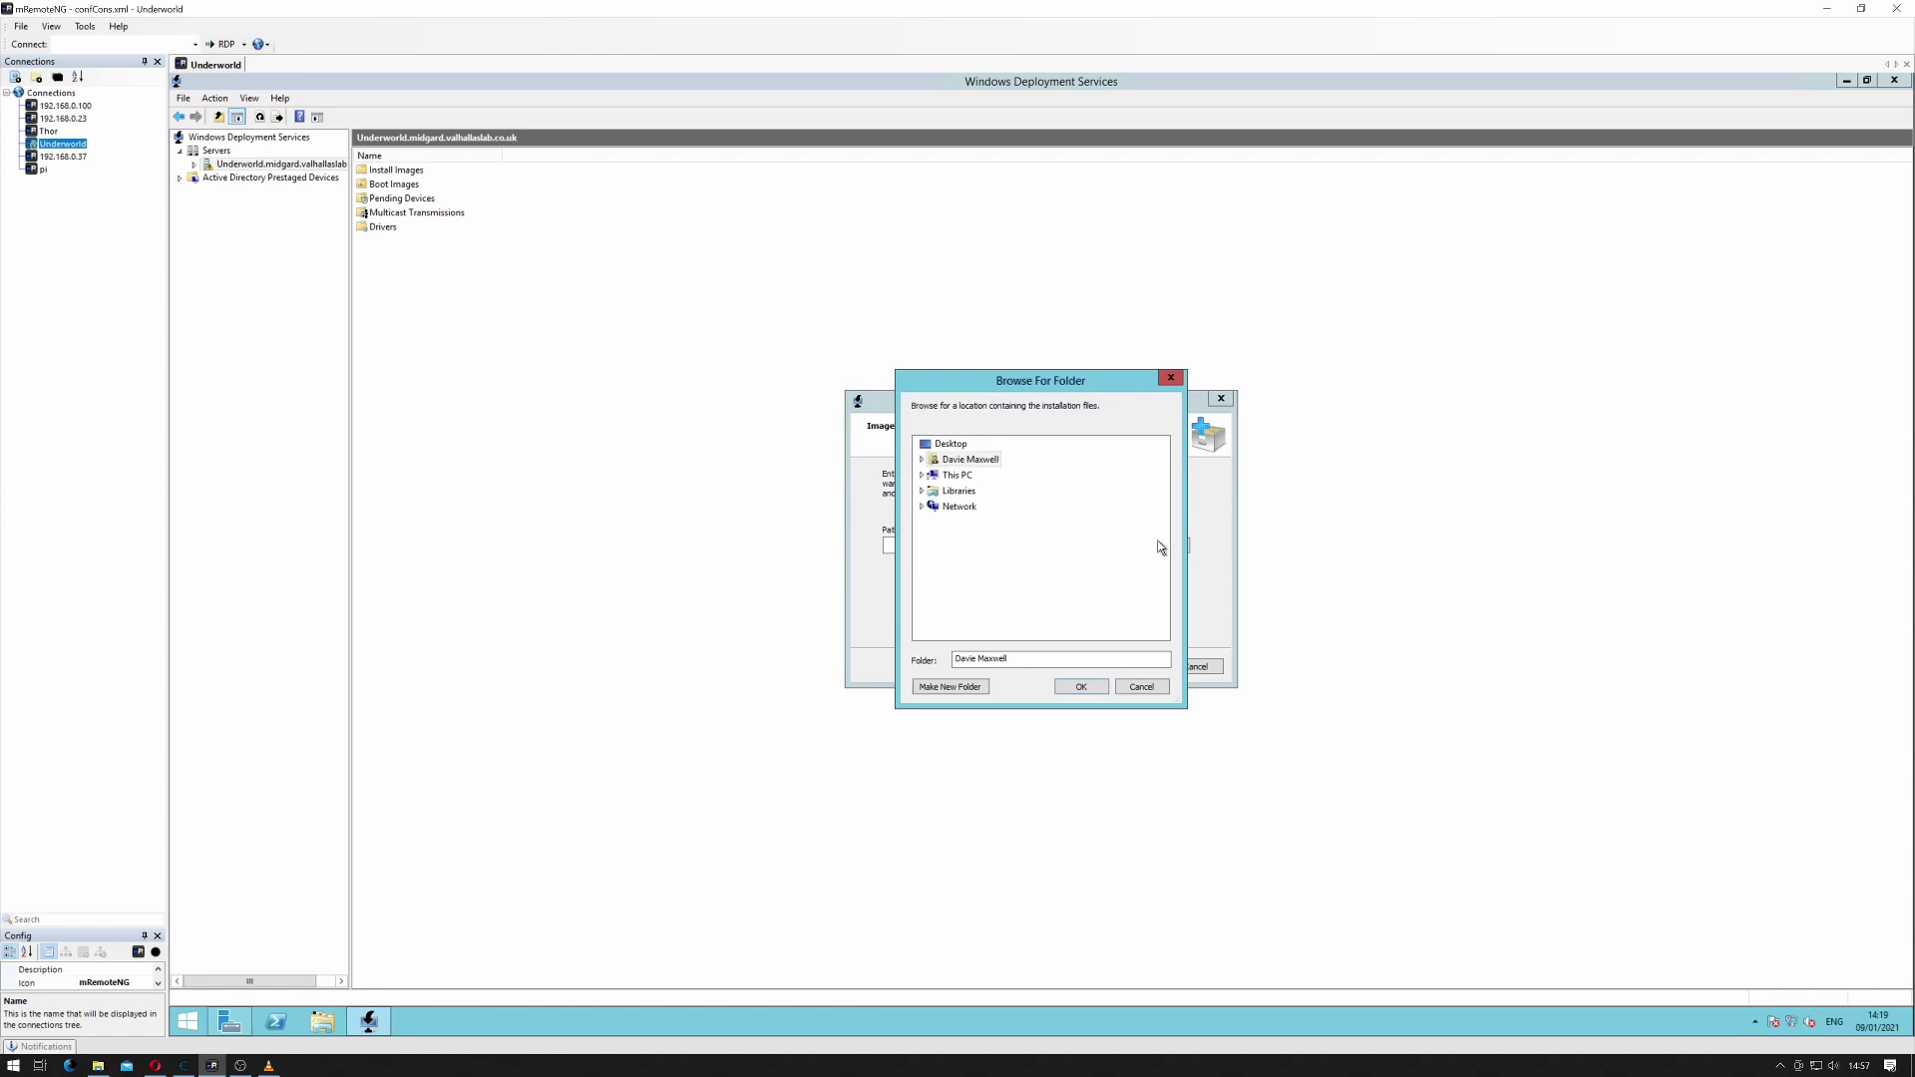
left_click(922, 475)
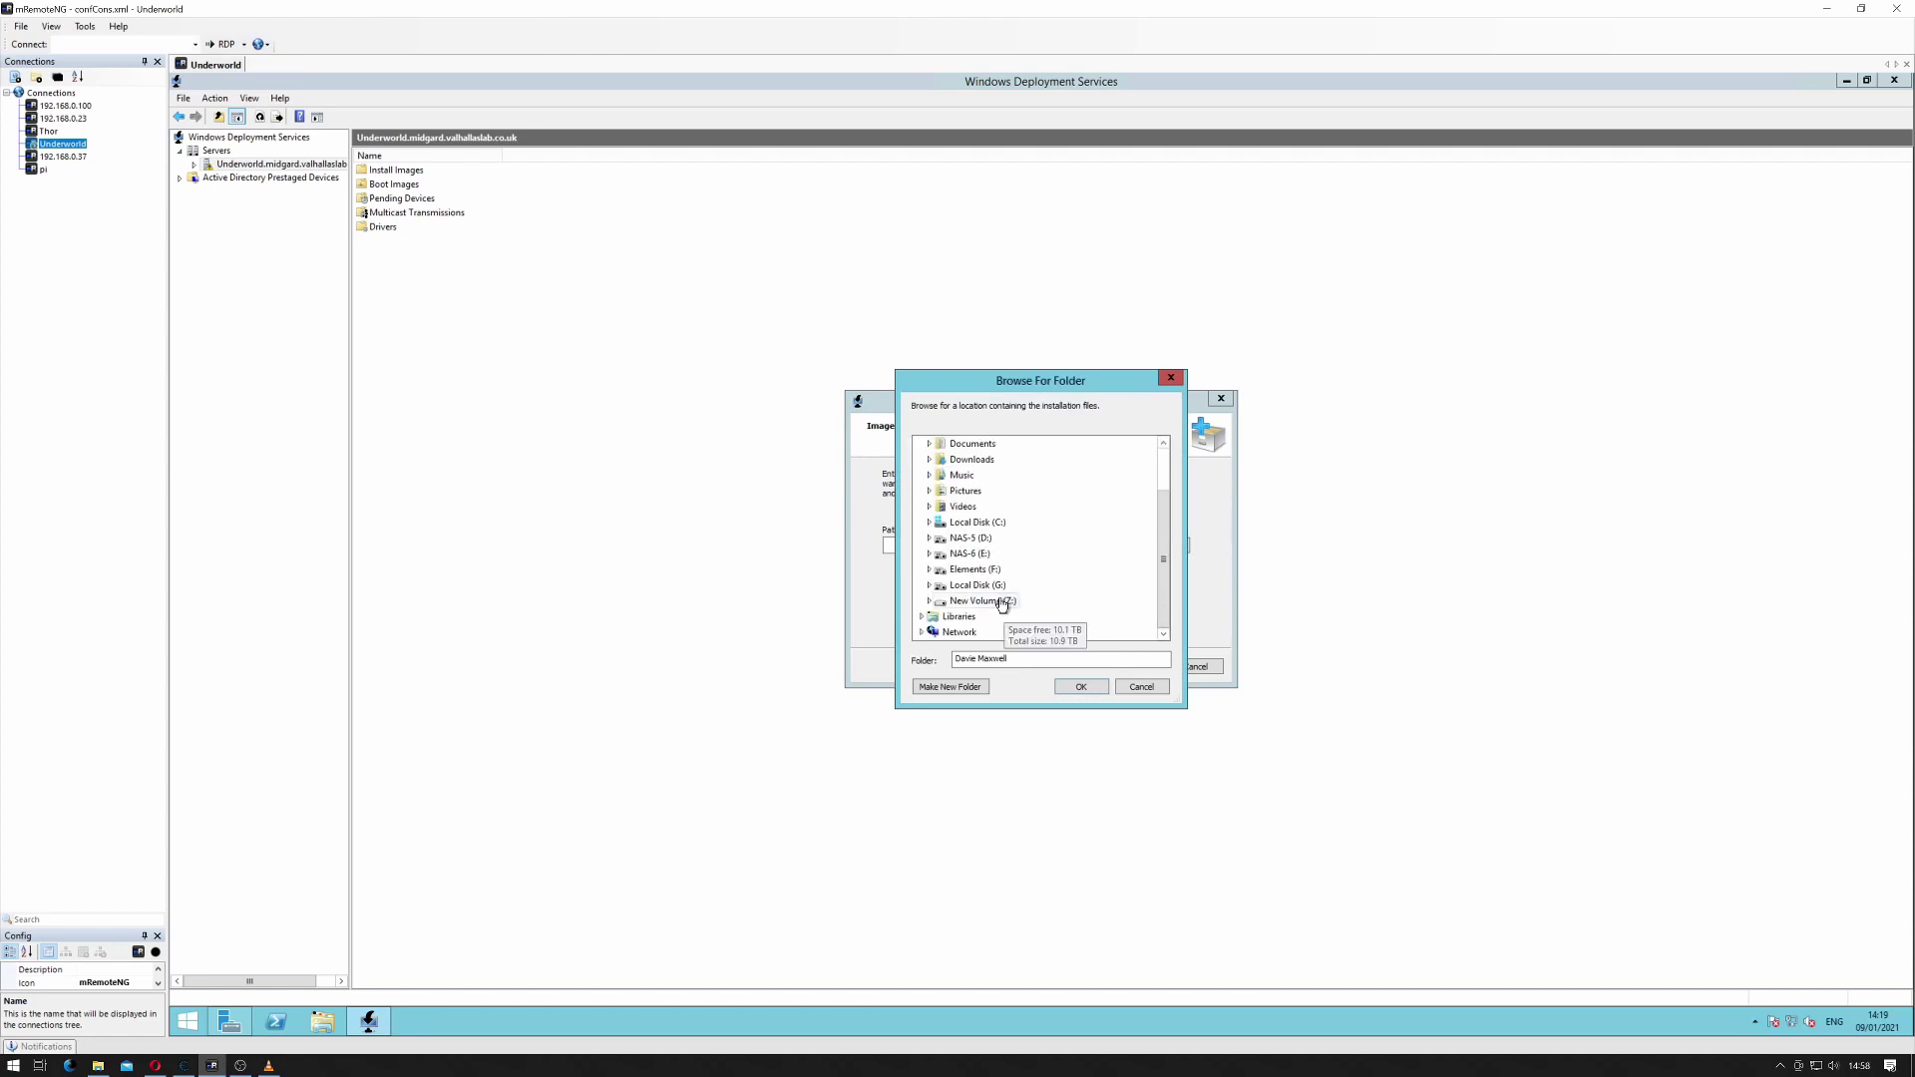
double_click(985, 631)
left_click(935, 617)
left_click(945, 632)
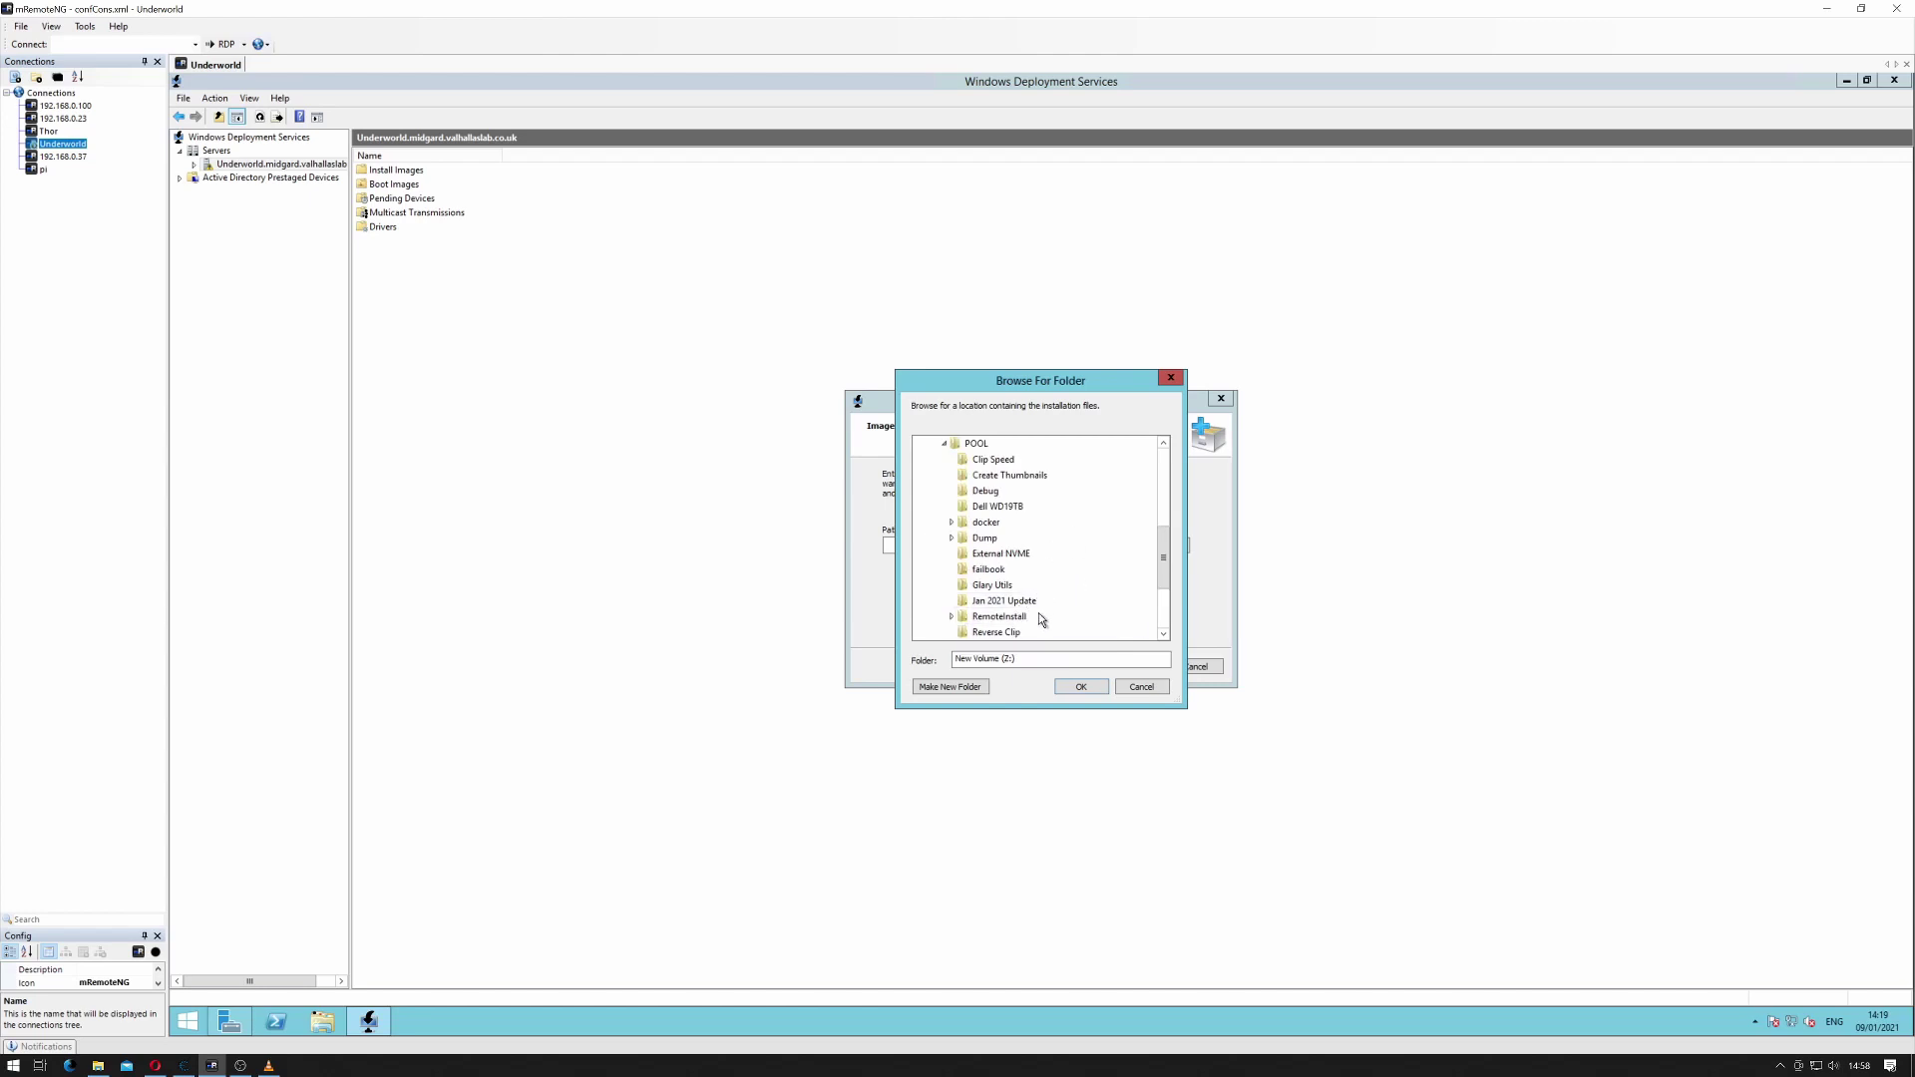
scroll(1038, 612, "down", 3)
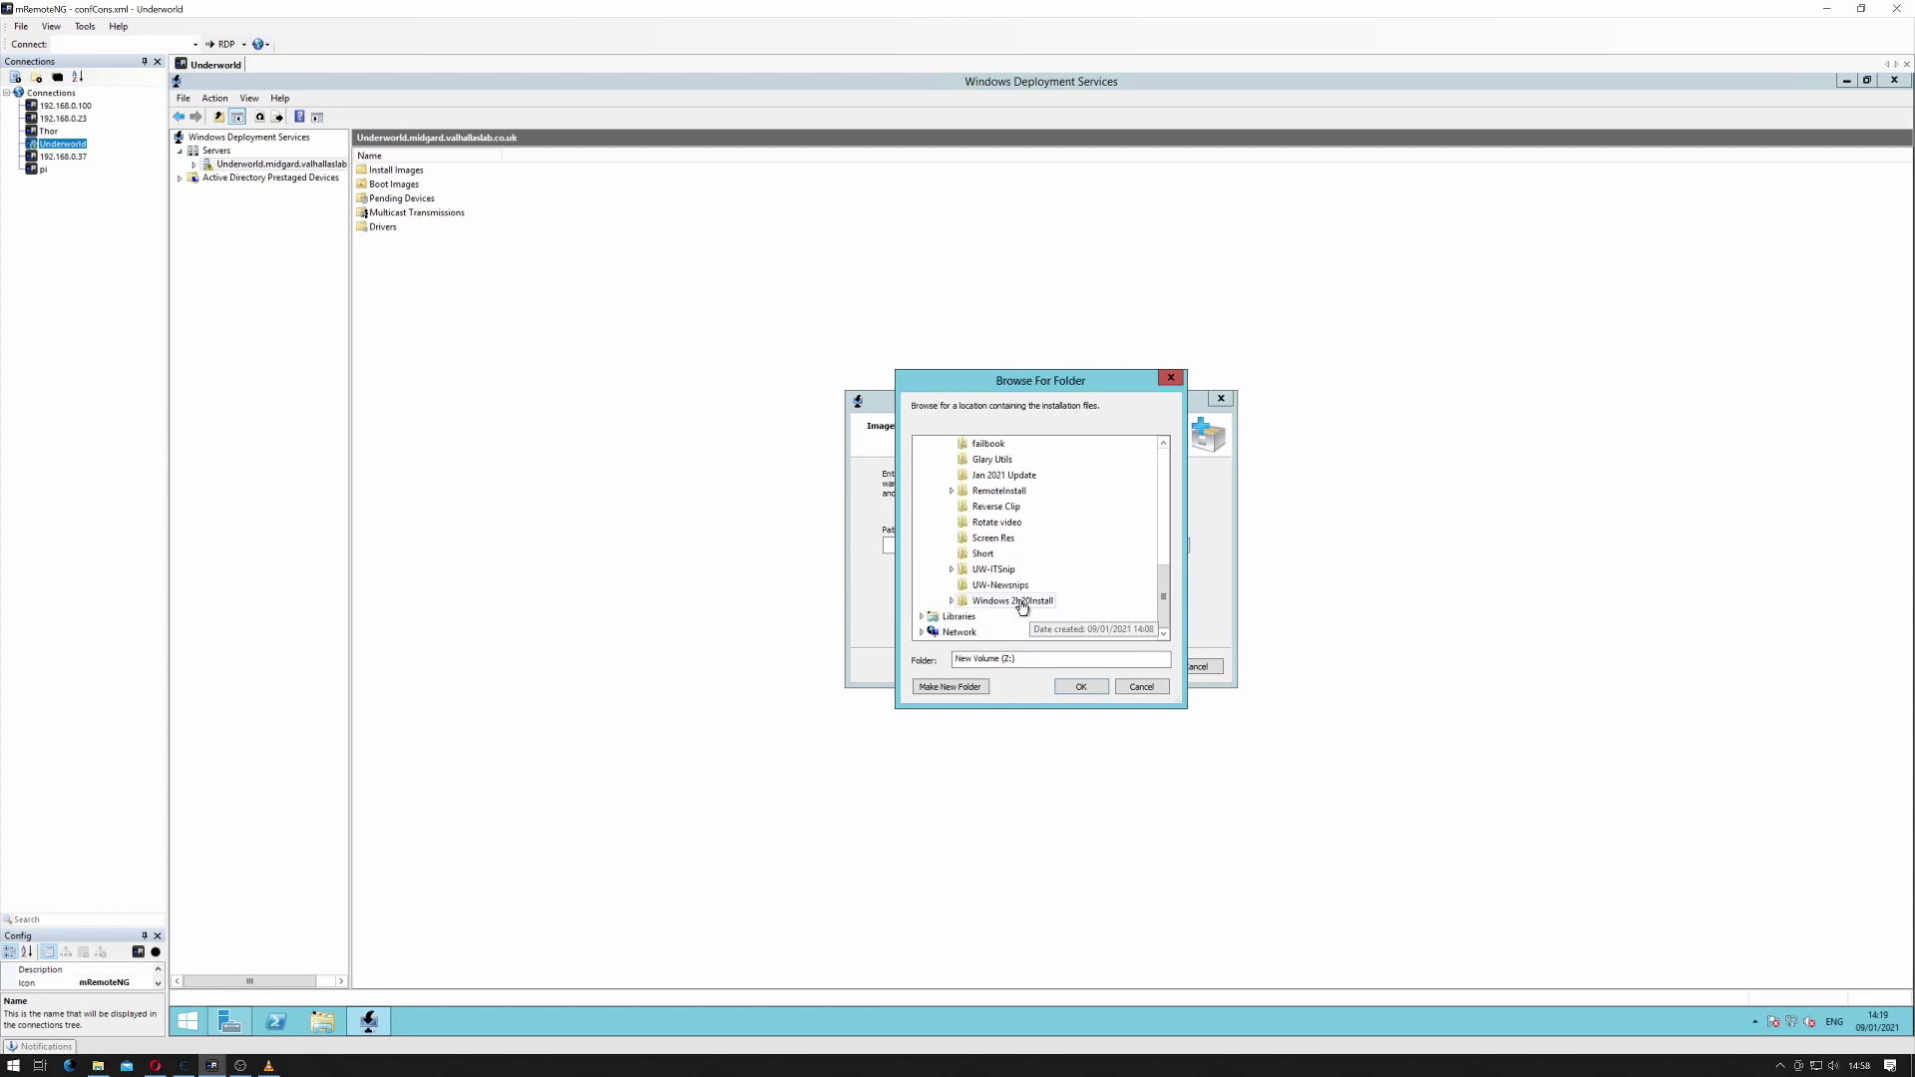
left_click(950, 601)
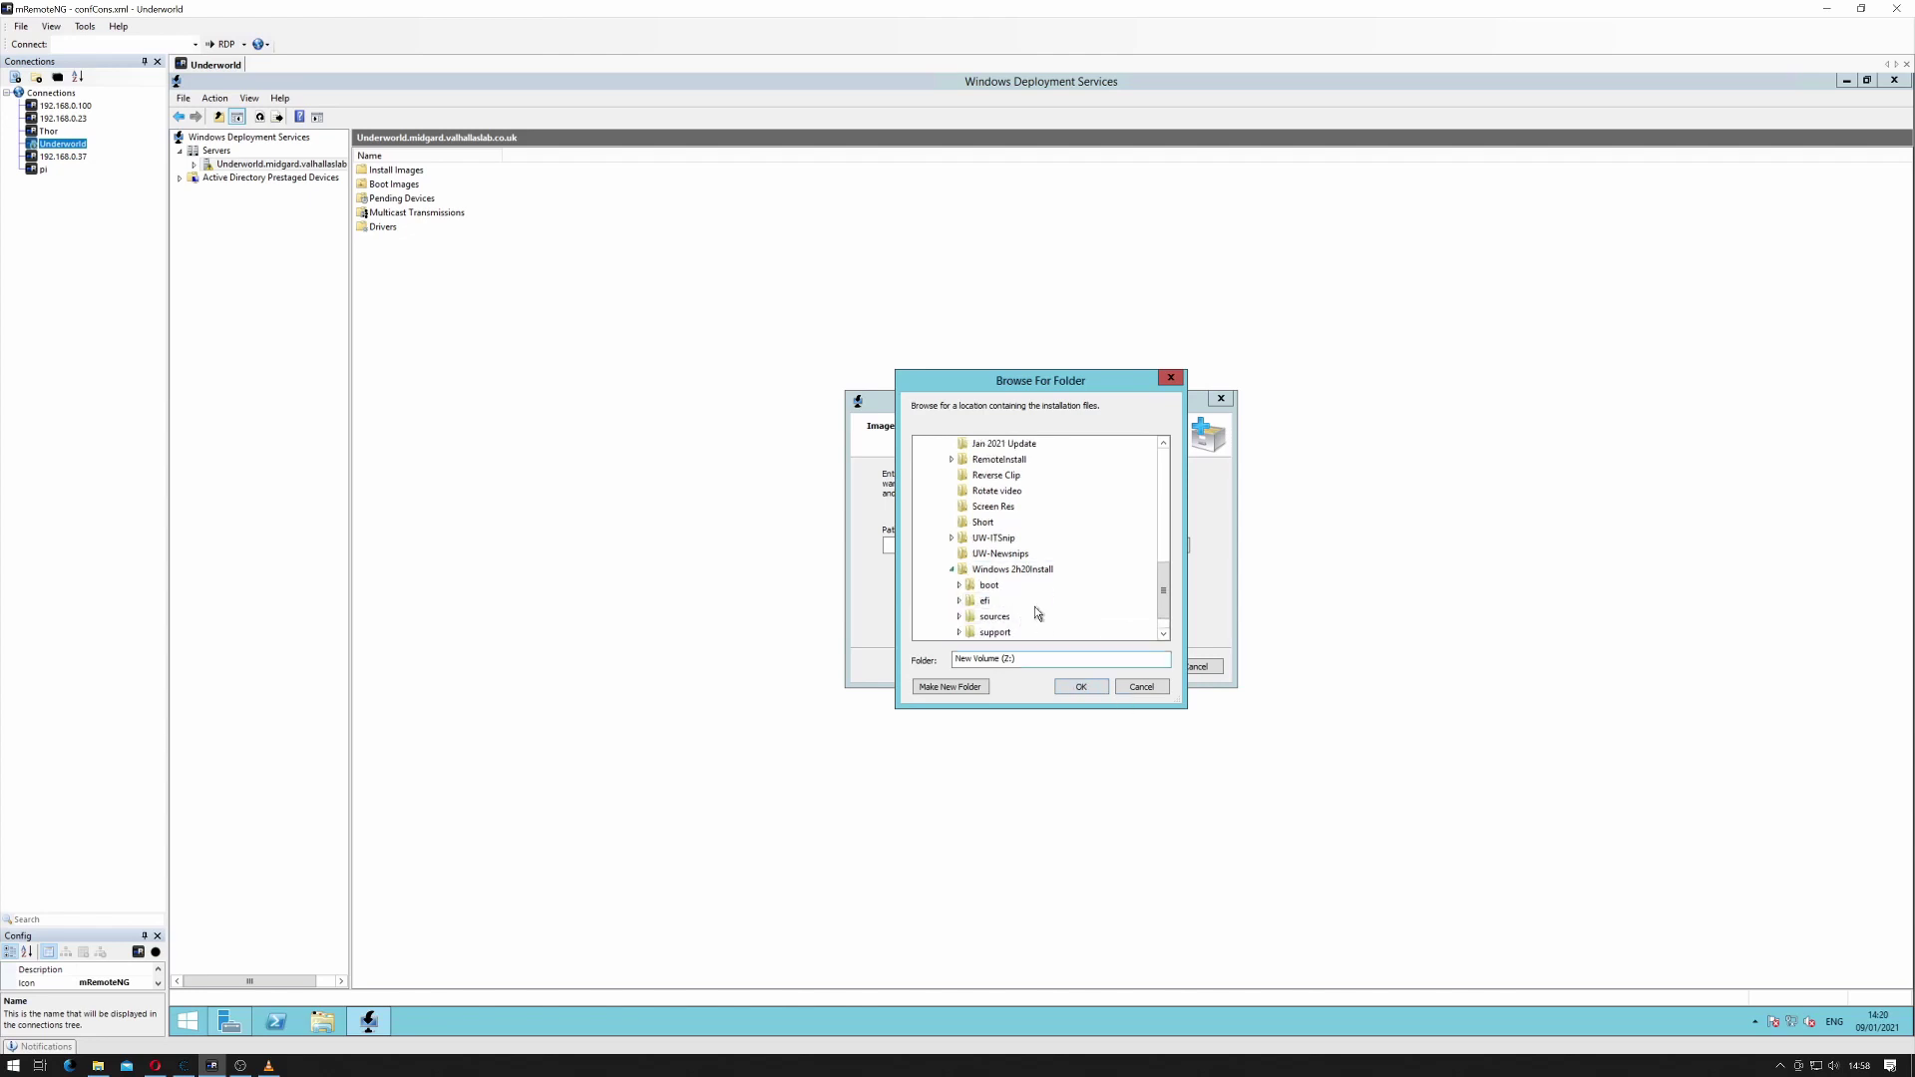
left_click(996, 569)
left_click(1082, 688)
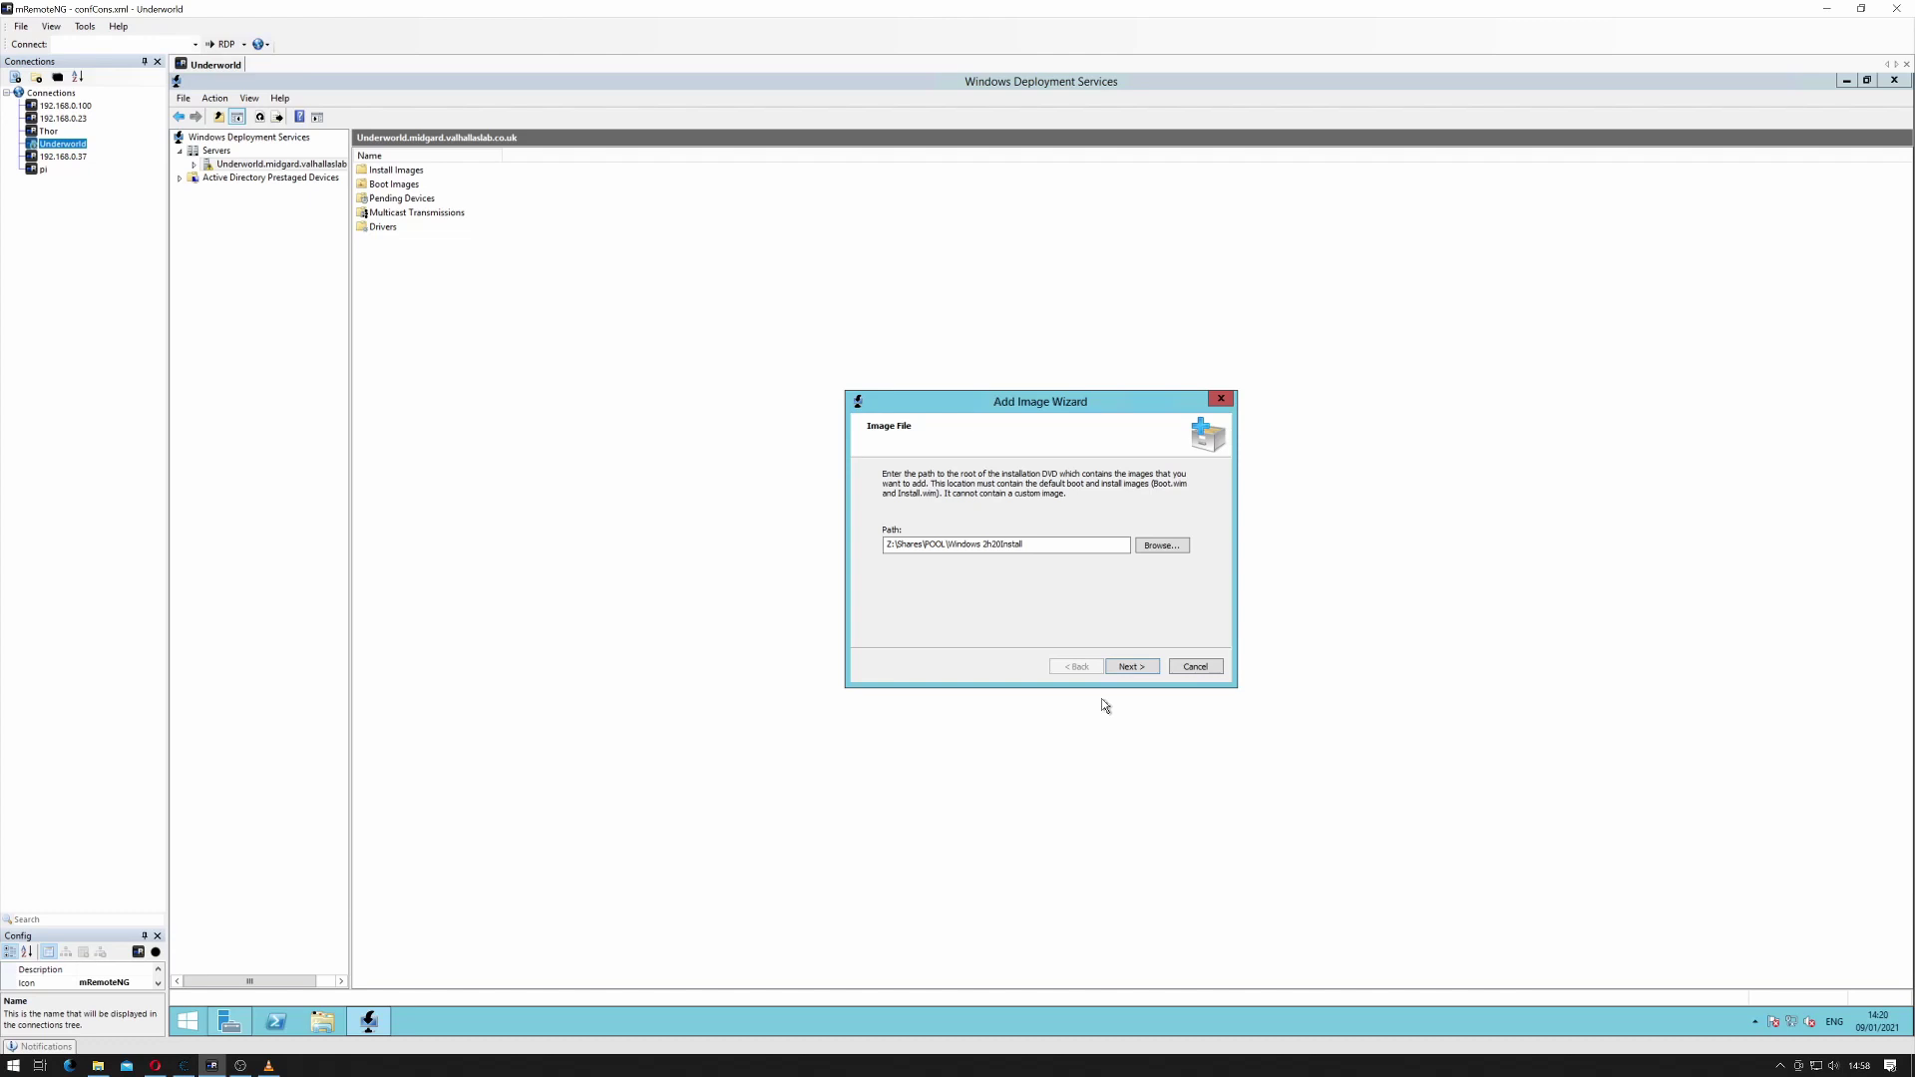
- Name the new image group Windows10 instead of ImageGroup1 and add the images to the server
left_click(1139, 666)
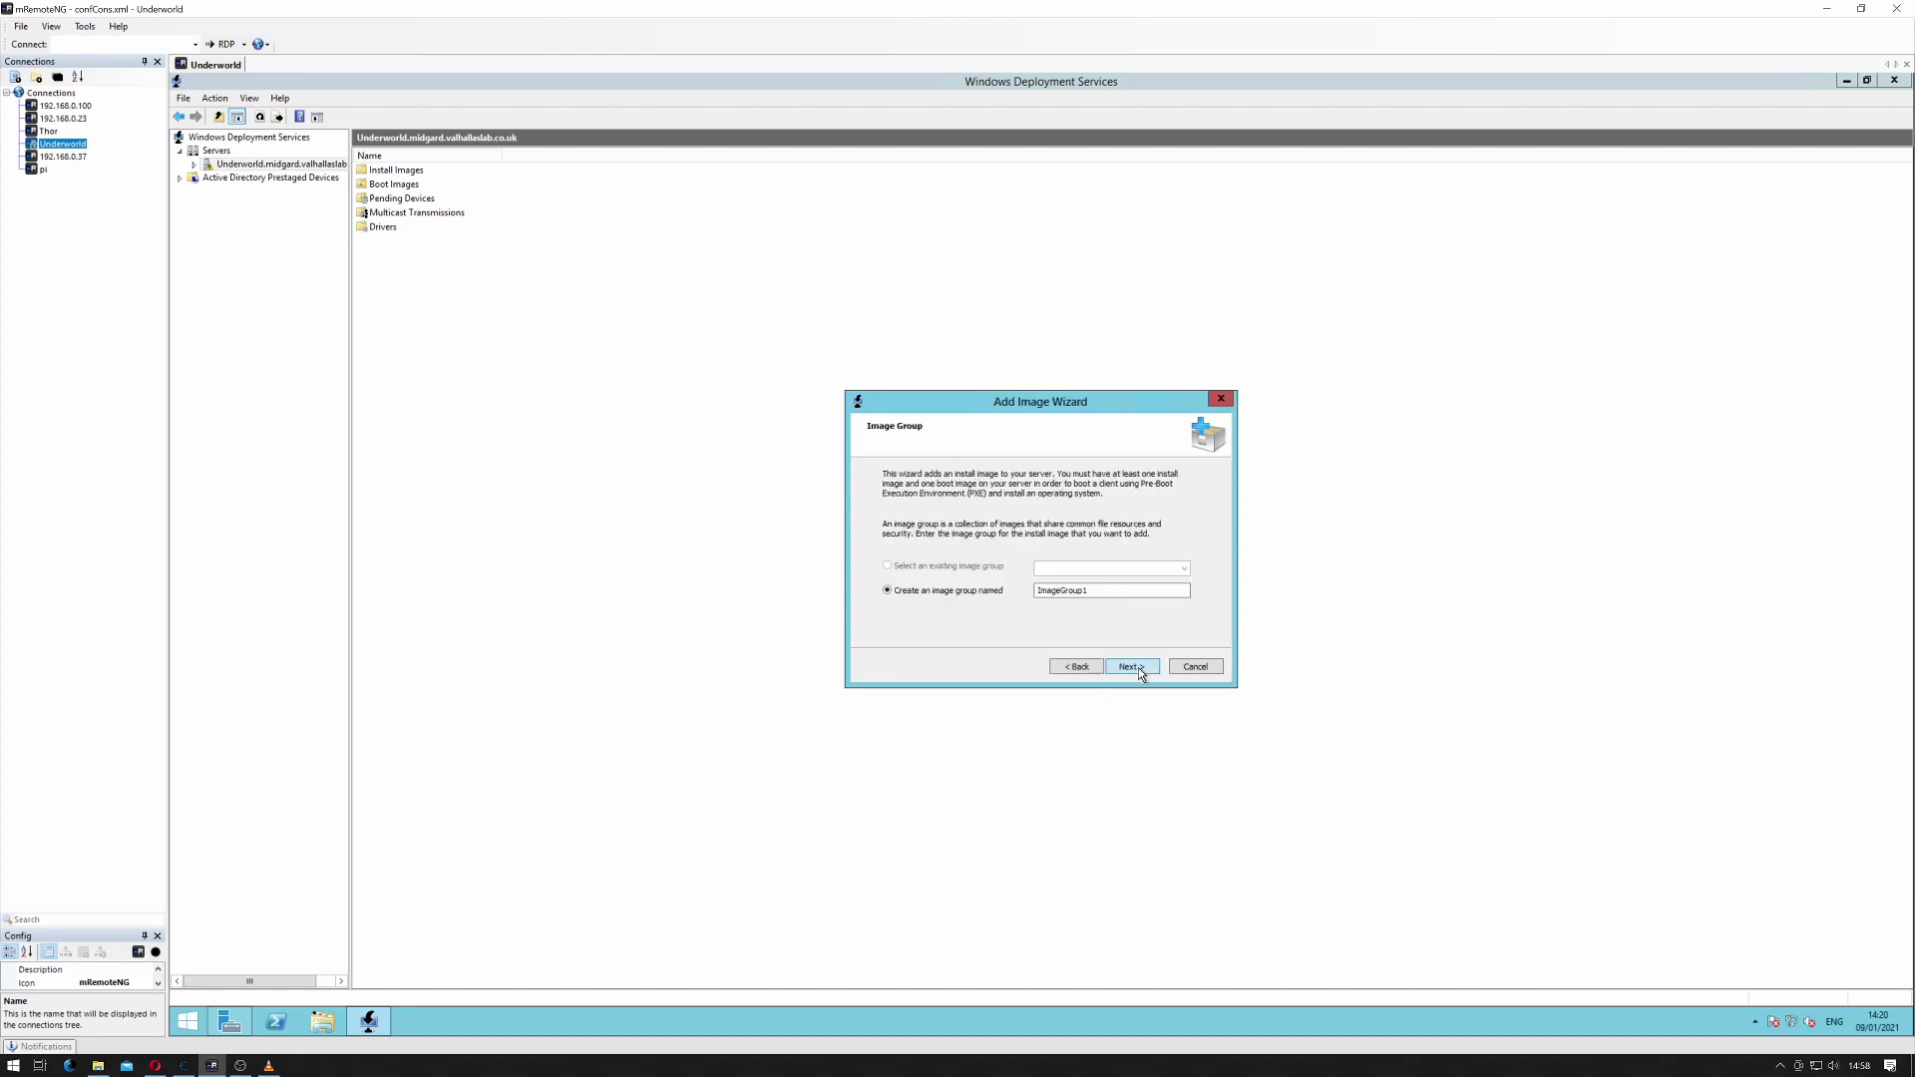
double_click(1109, 591)
type("WIndows")
key("BackSpace")
key("BackSpace")
key("BackSpace")
key("BackSpace")
key("BackSpace")
type("indows")
left_click(1137, 667)
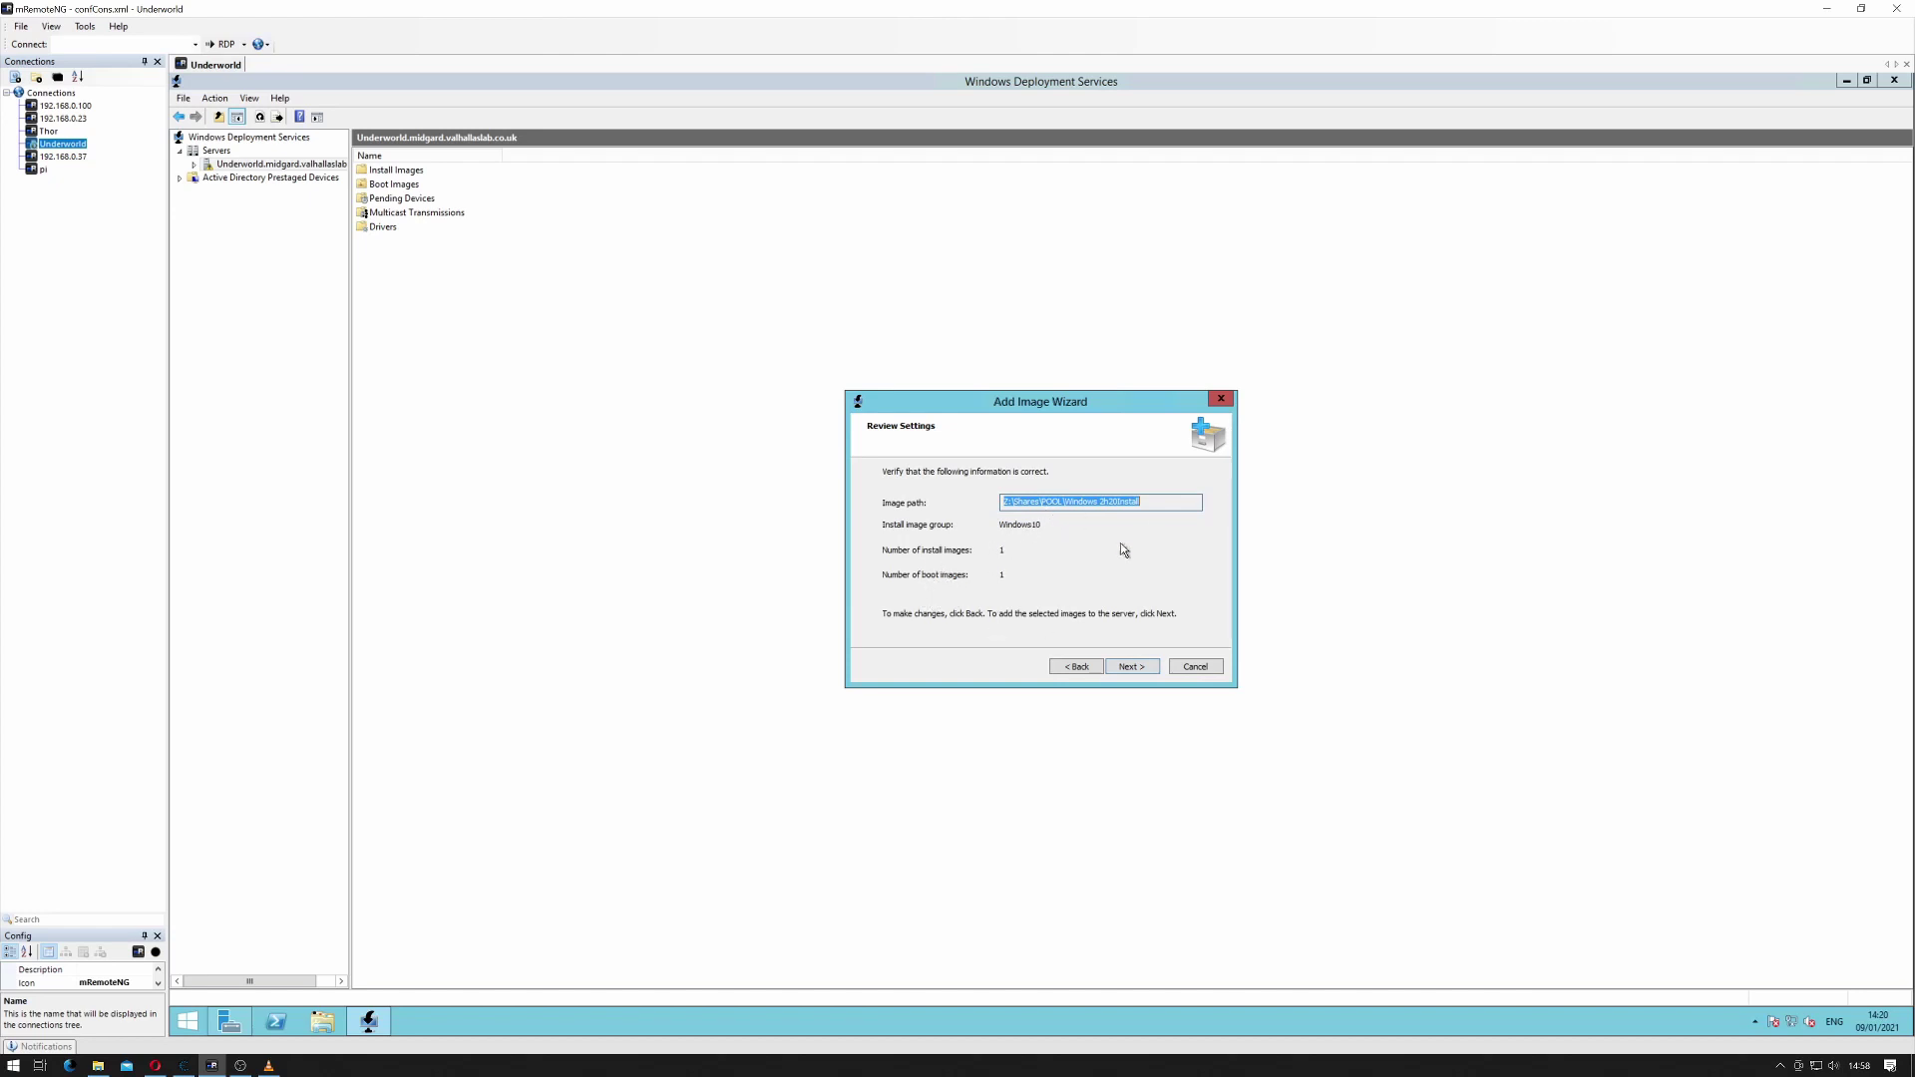
left_click(1131, 666)
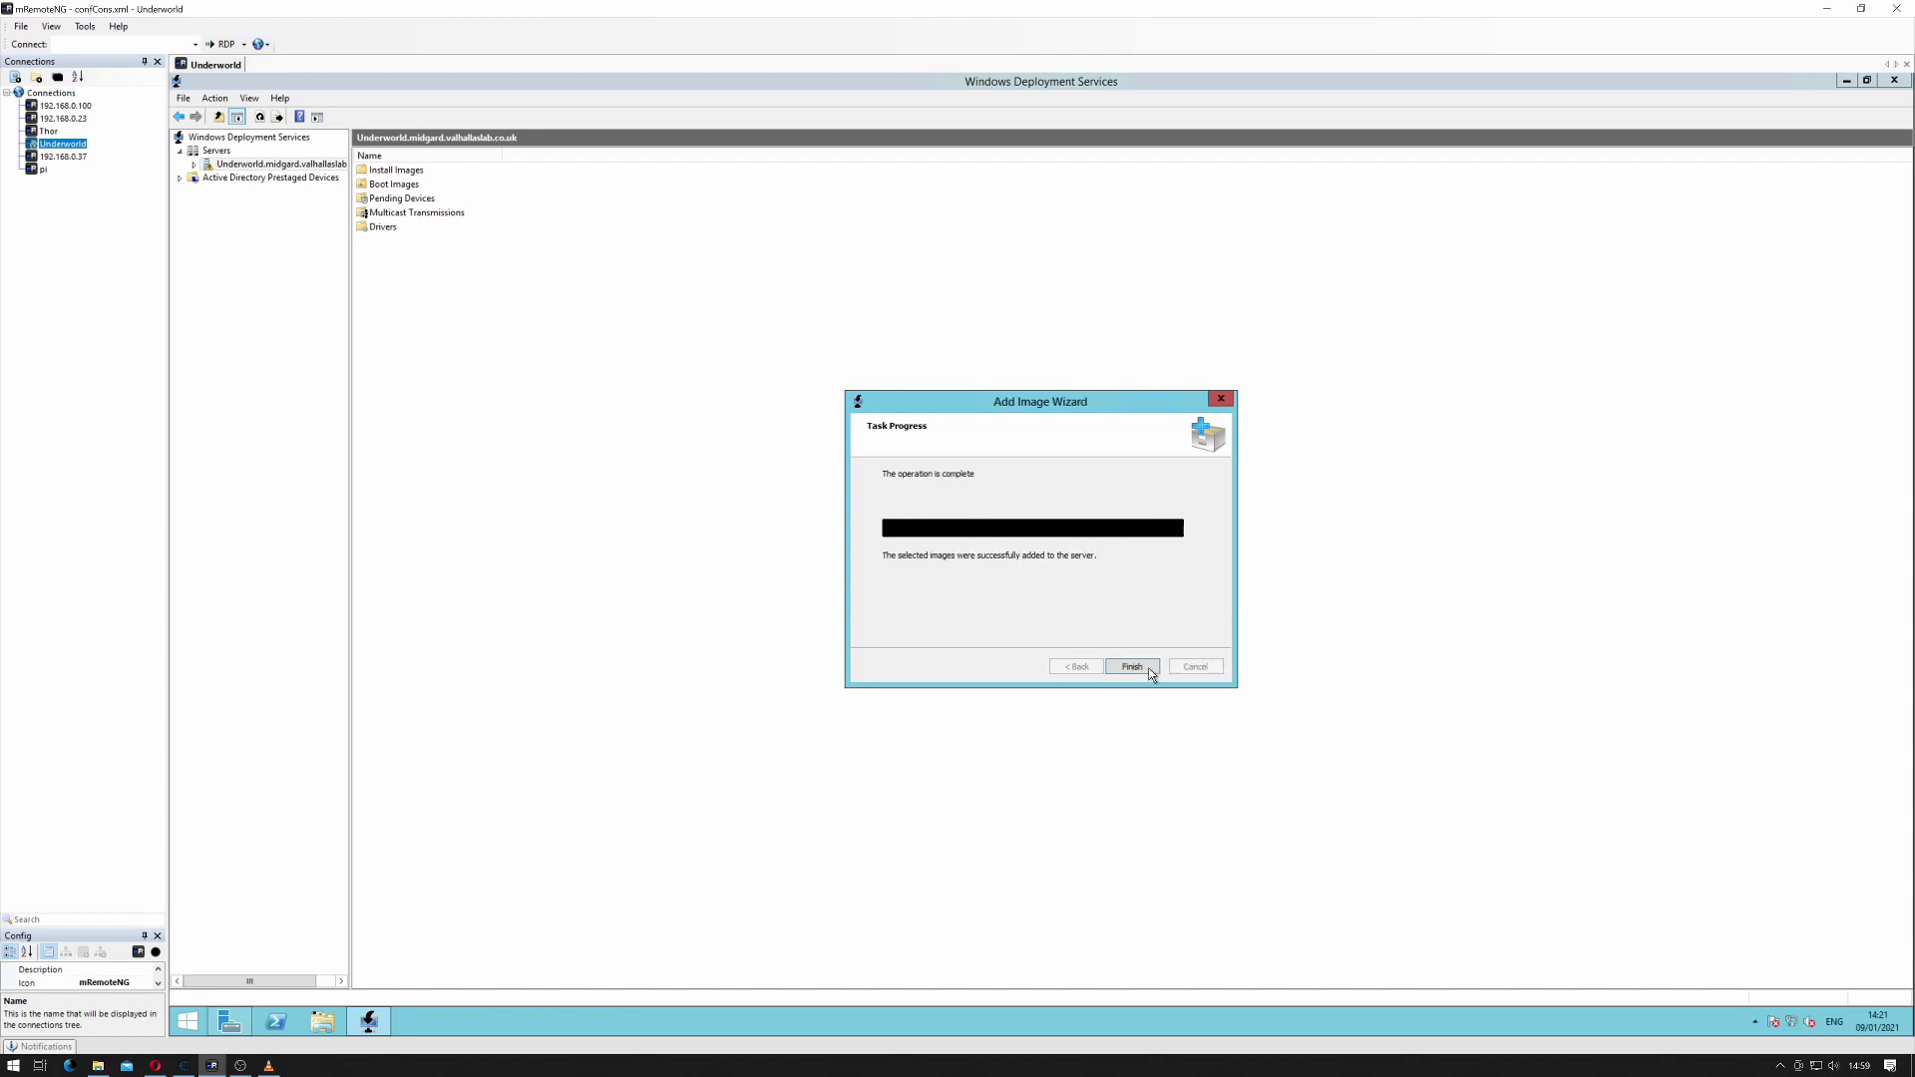
- Close the wizard and check the Windows10 install image and the x64 boot image (1817 MB)
left_click(1131, 666)
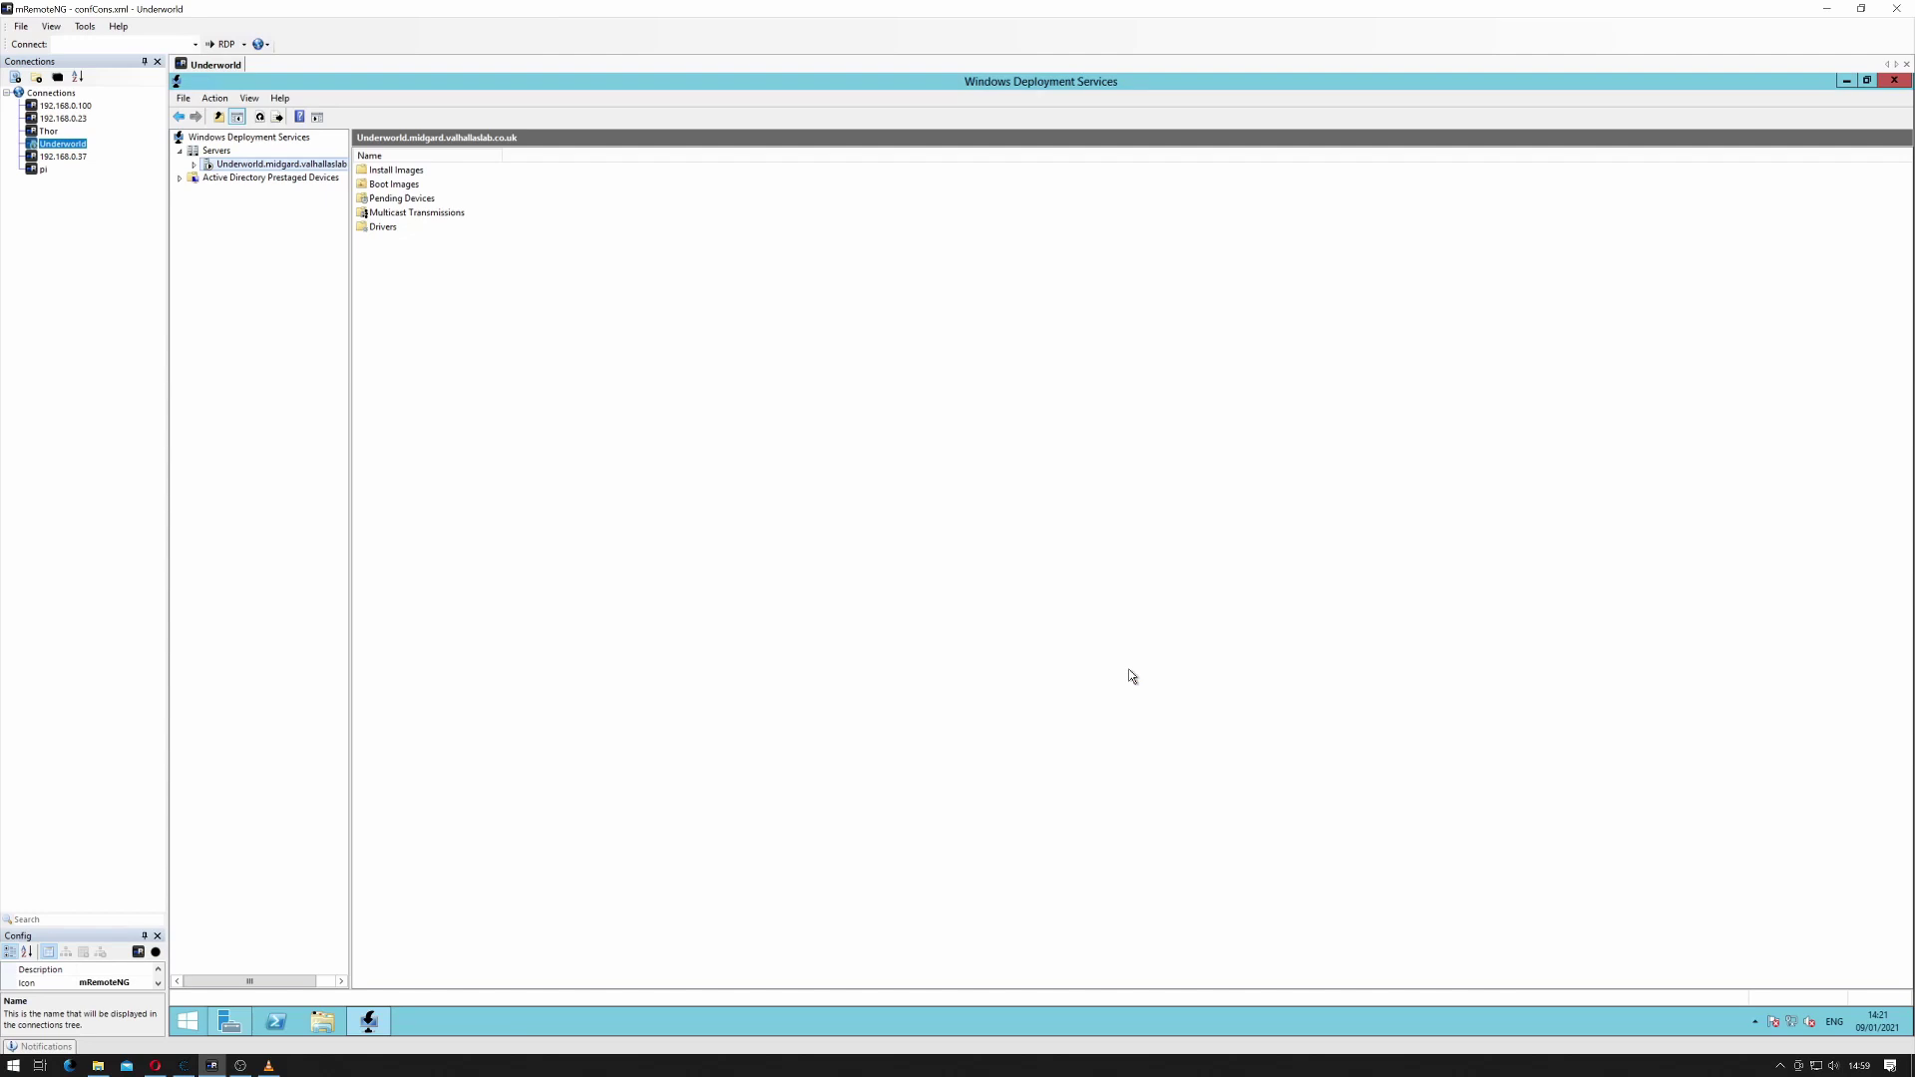
double_click(210, 166)
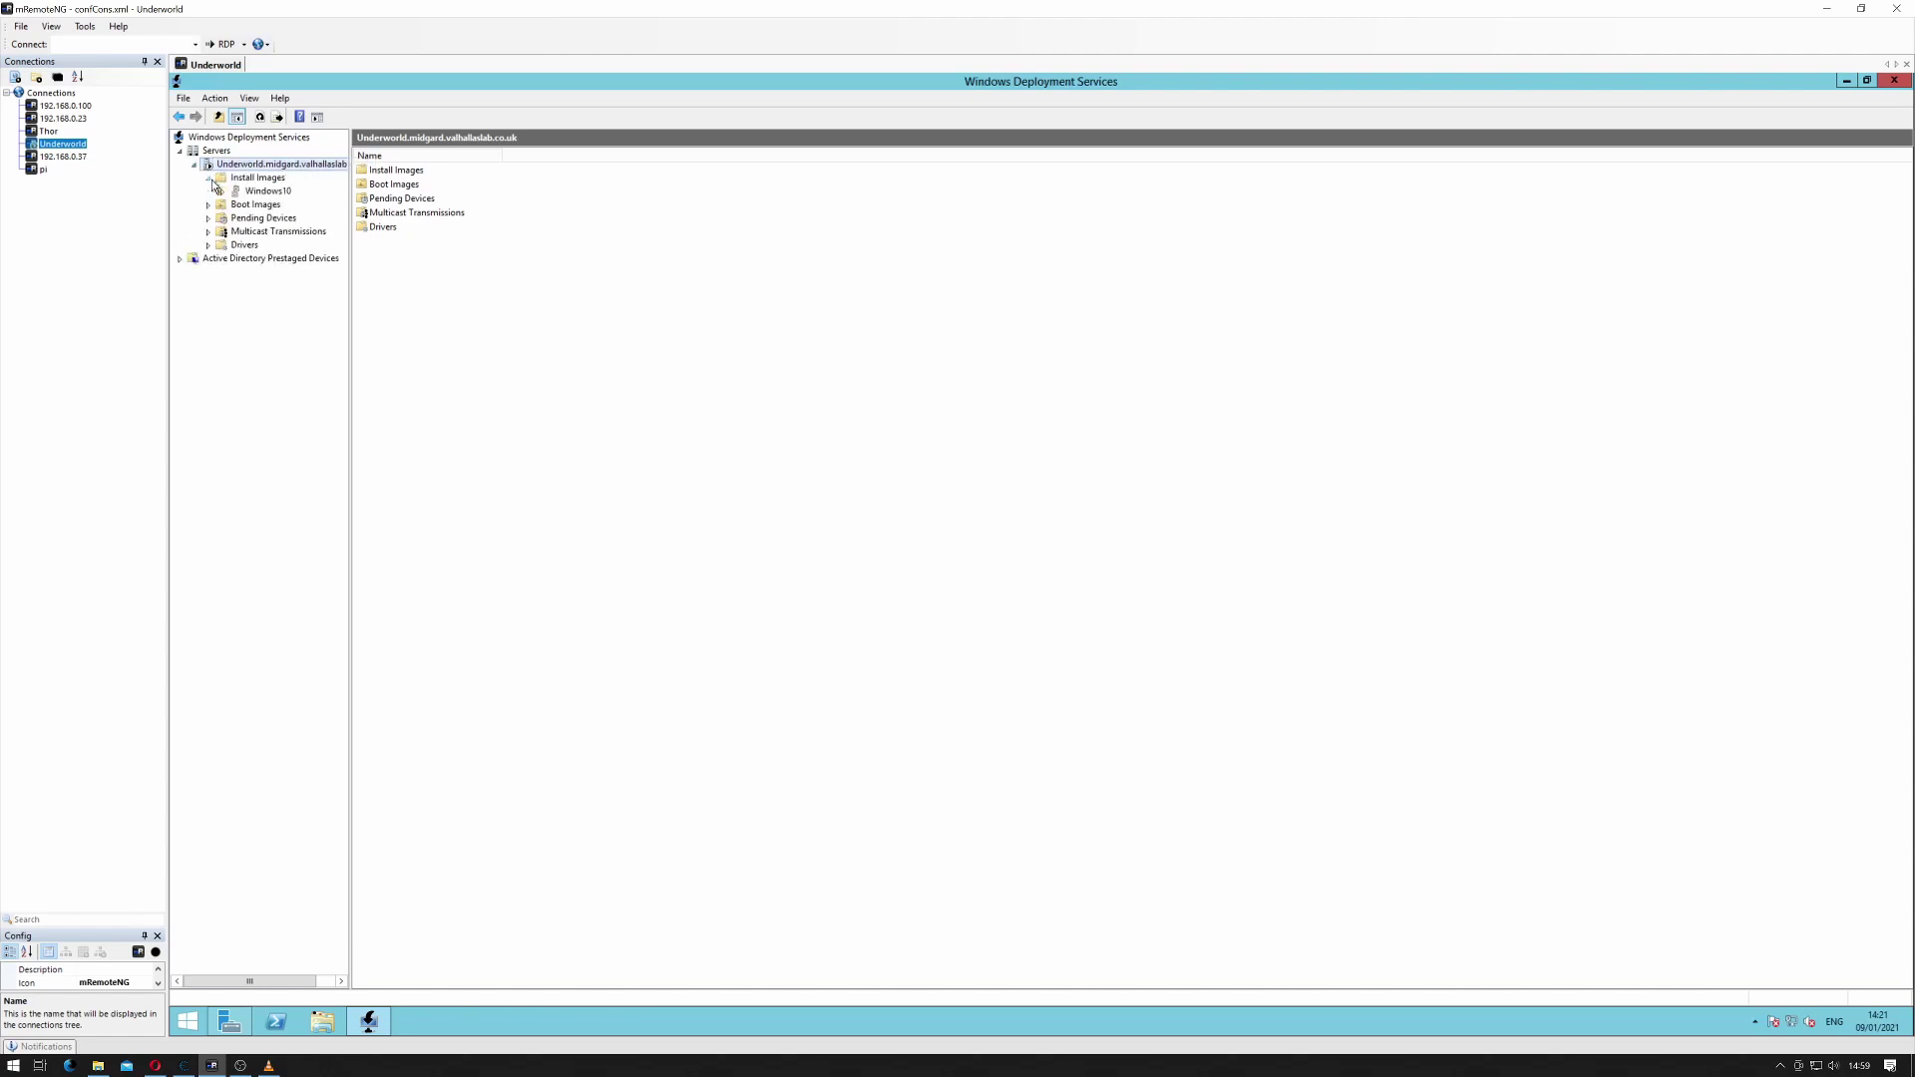
left_click(210, 178)
left_click(250, 203)
left_click(246, 193)
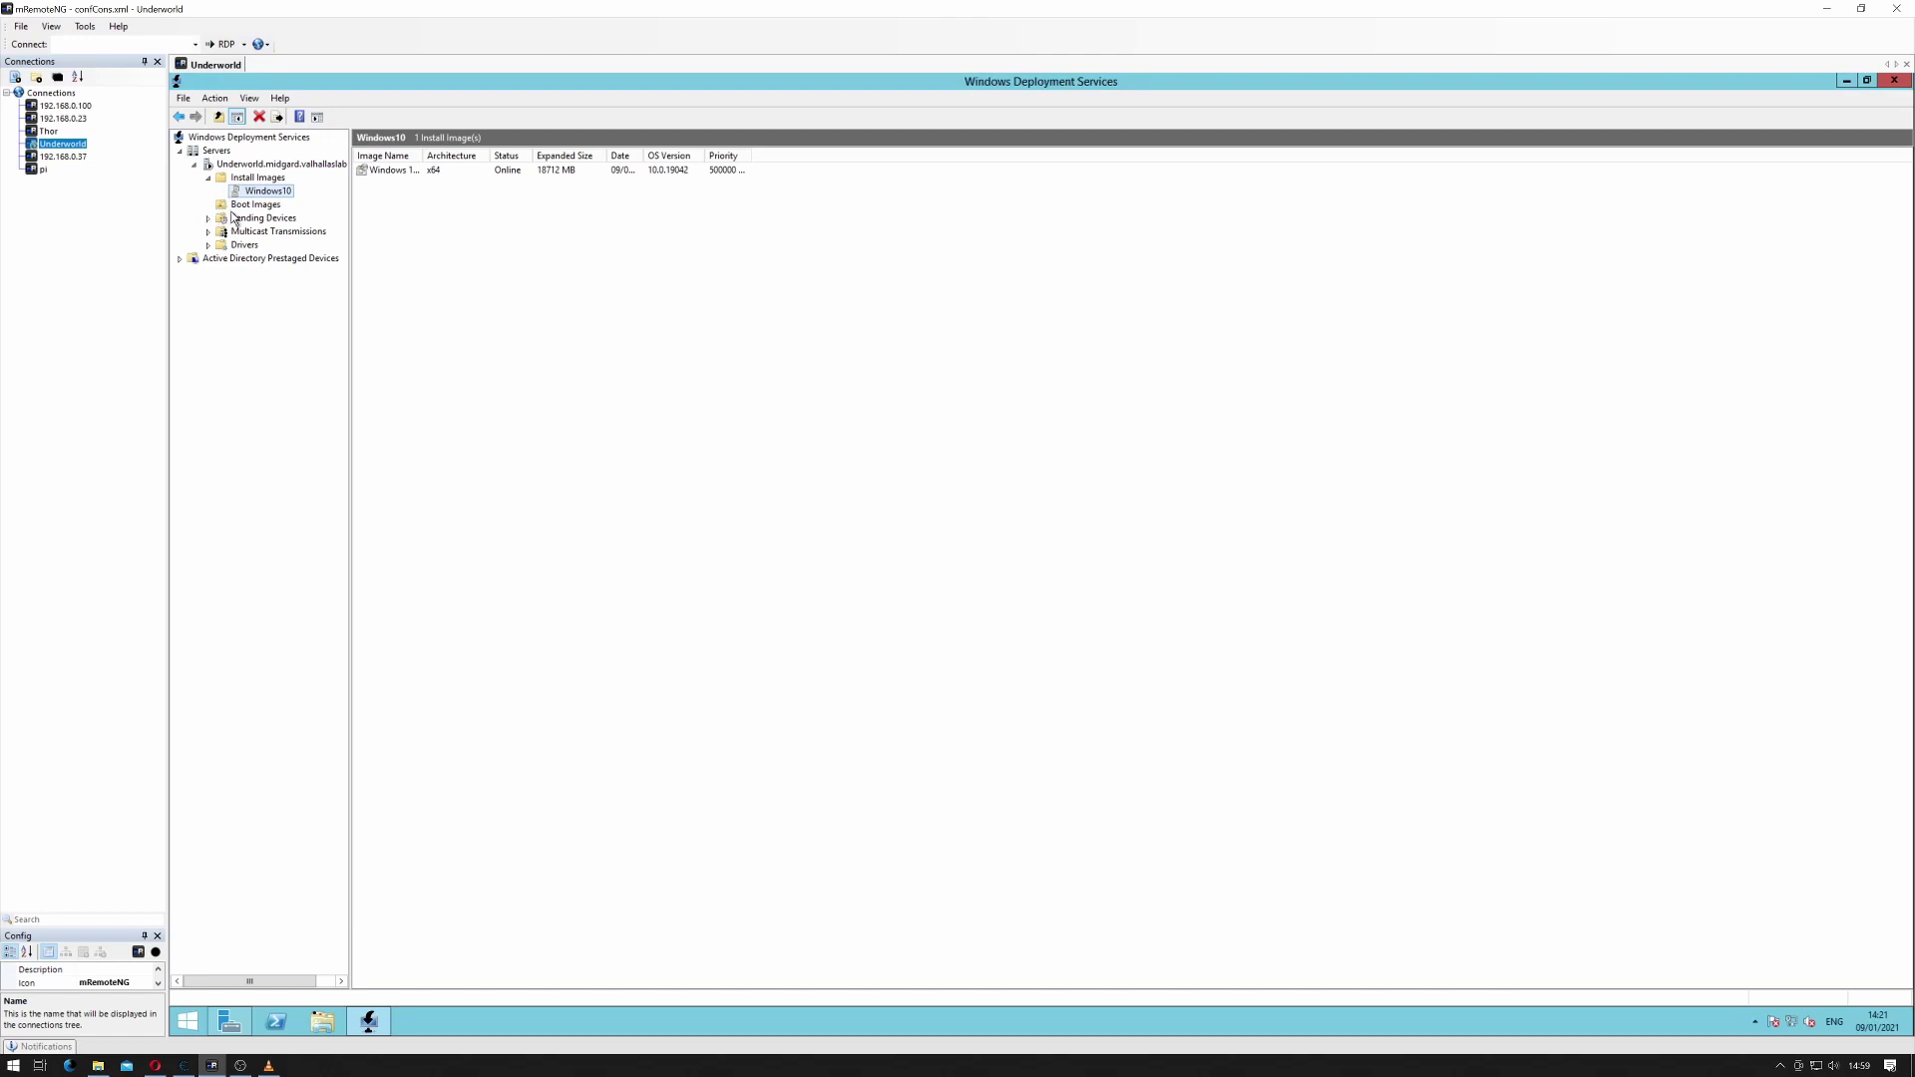
left_click(255, 206)
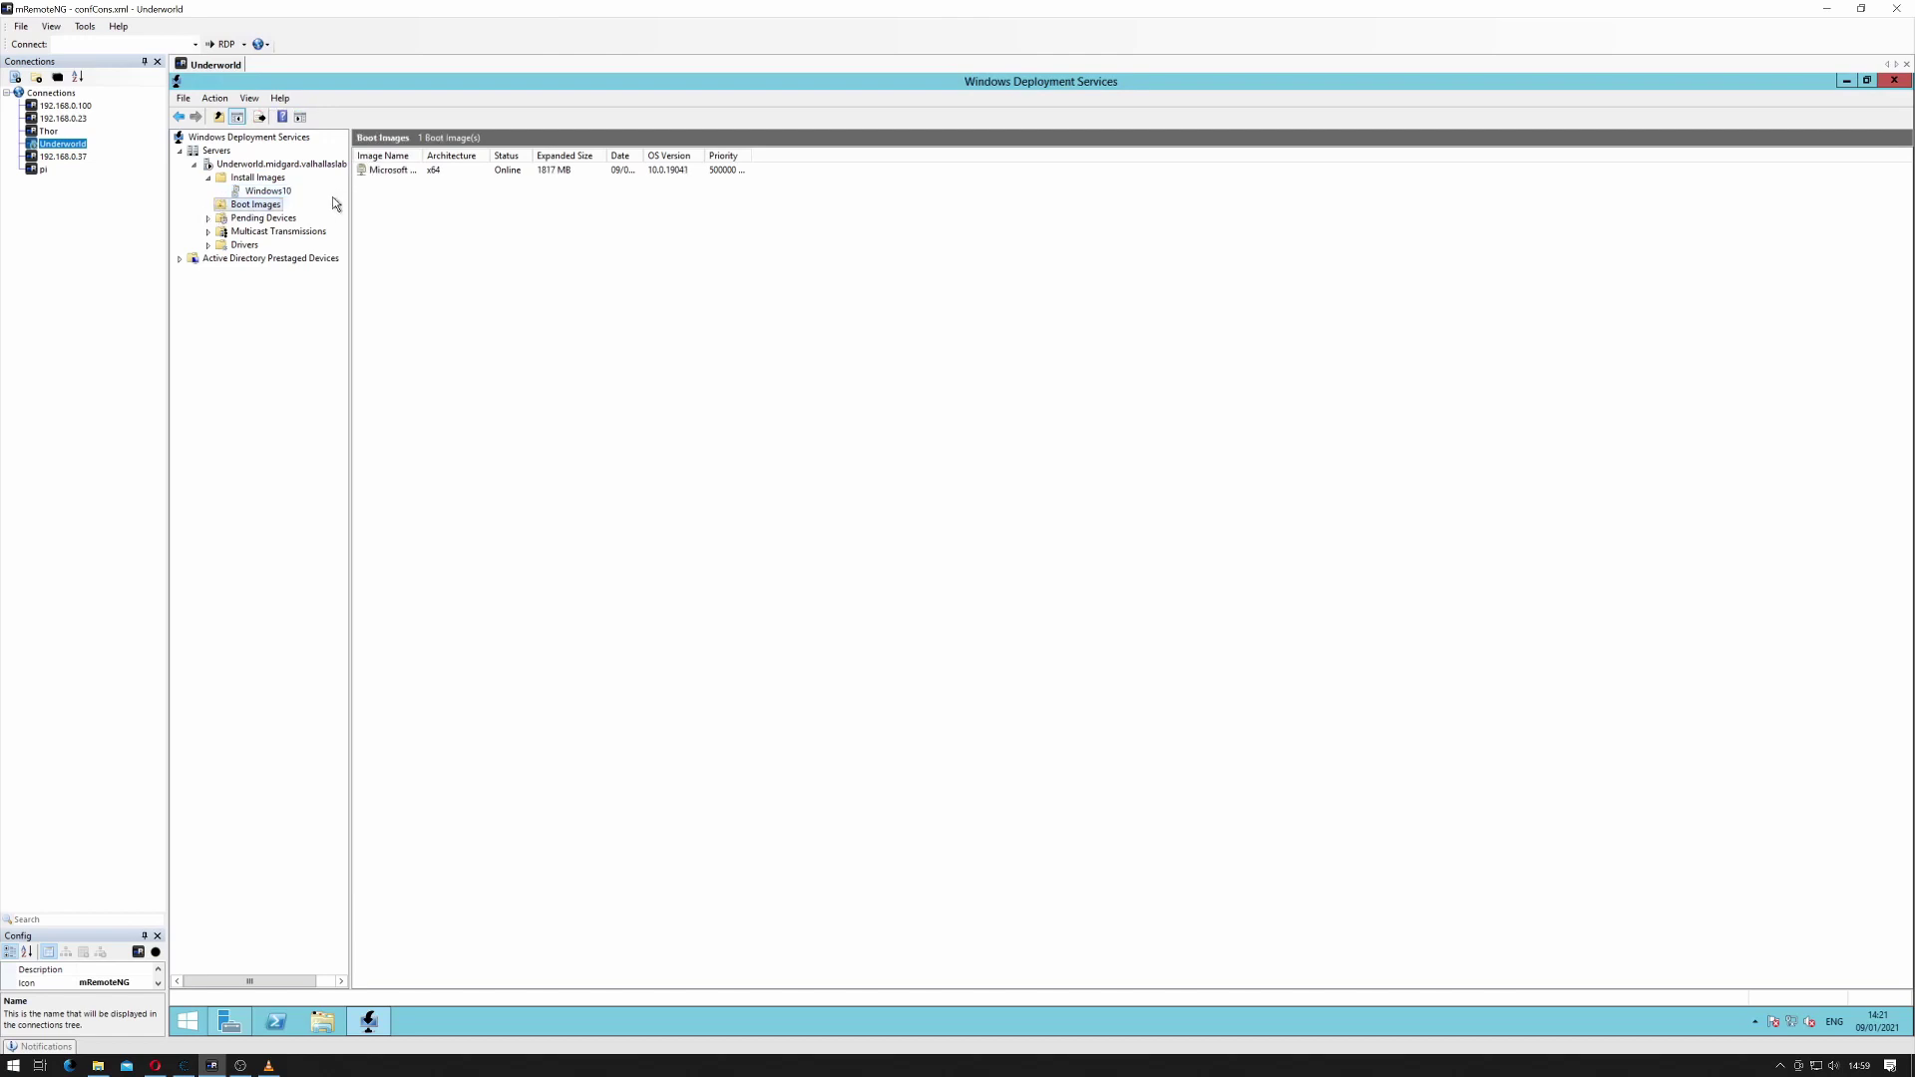